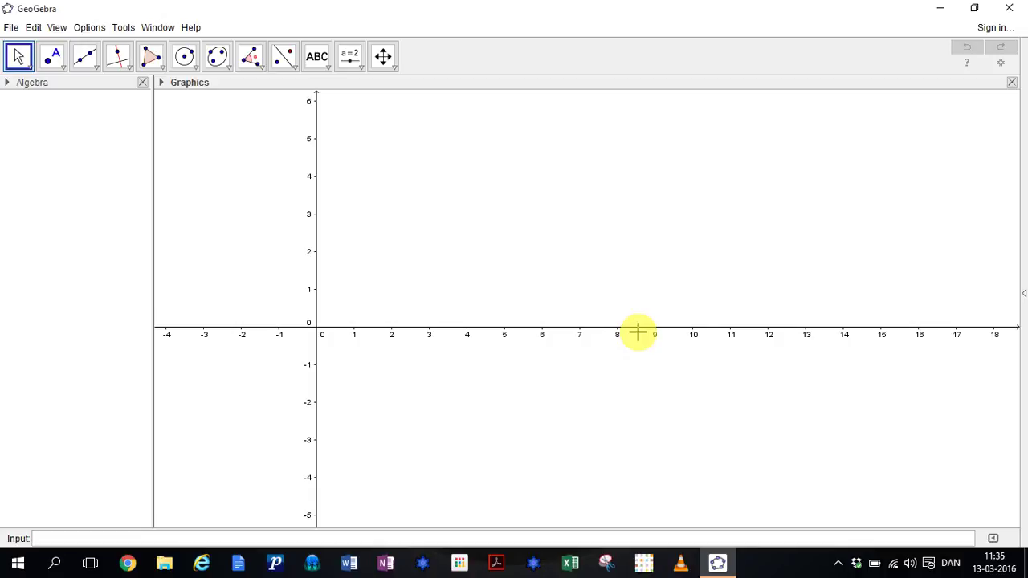
Pan the empty graphics view upward so the x-axis sits near the top
left_click(383, 57)
left_click_drag(344, 295, 345, 161)
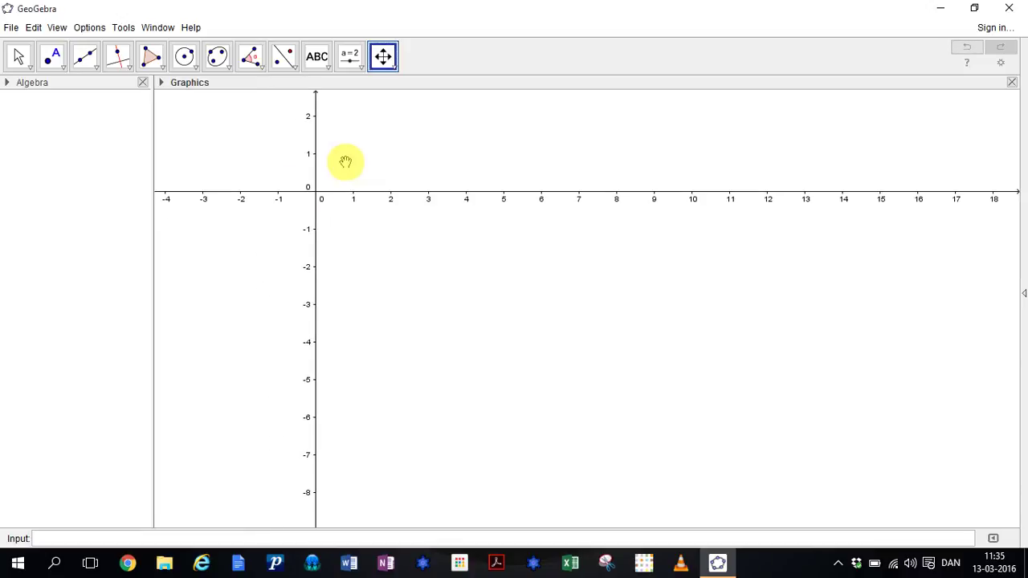
Insert haanging_chain.JPG as an image, anchored at A (1.28, −0.76) and B (13.04, −0.76)
left_click(329, 69)
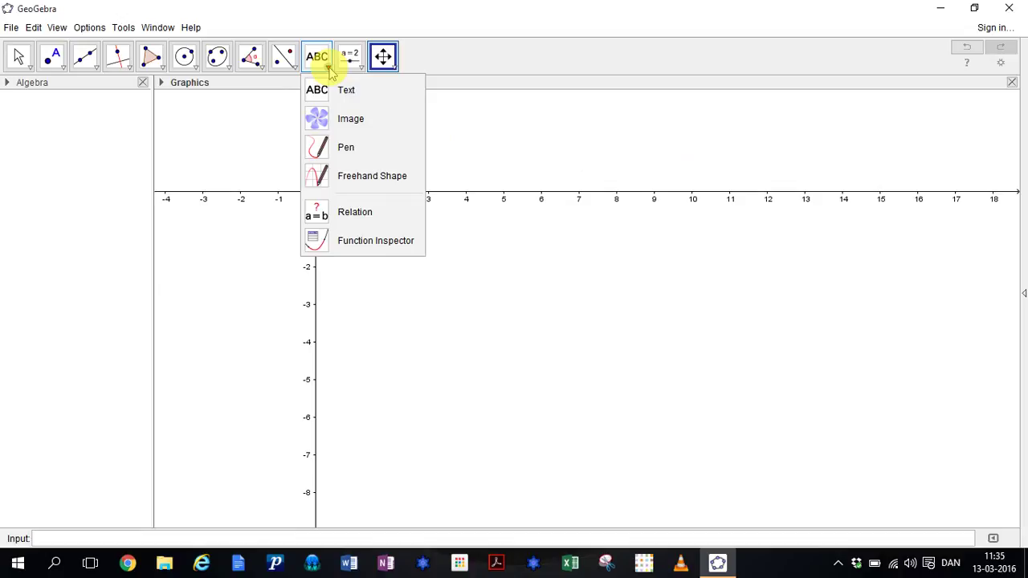
left_click(331, 127)
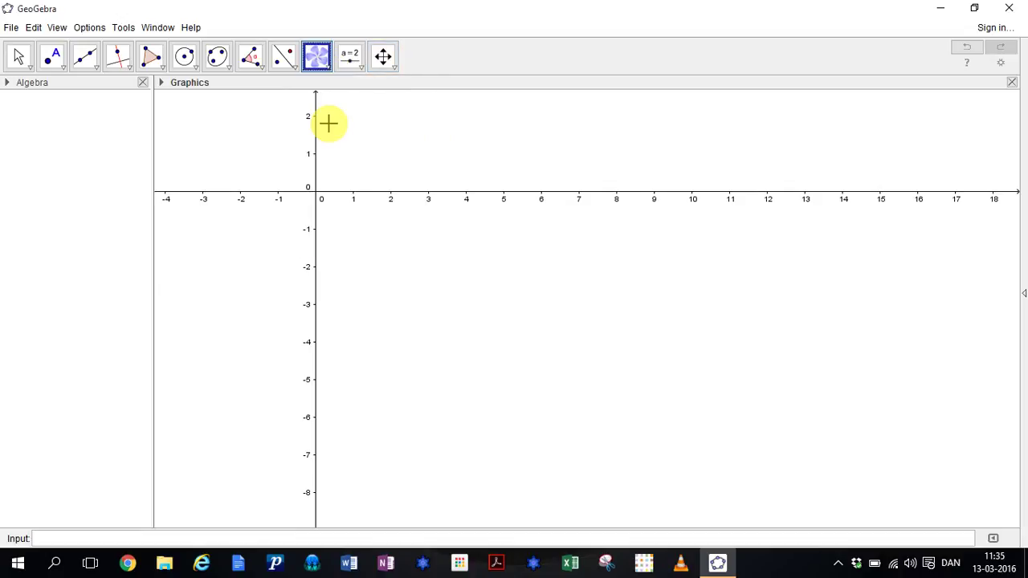
left_click(364, 223)
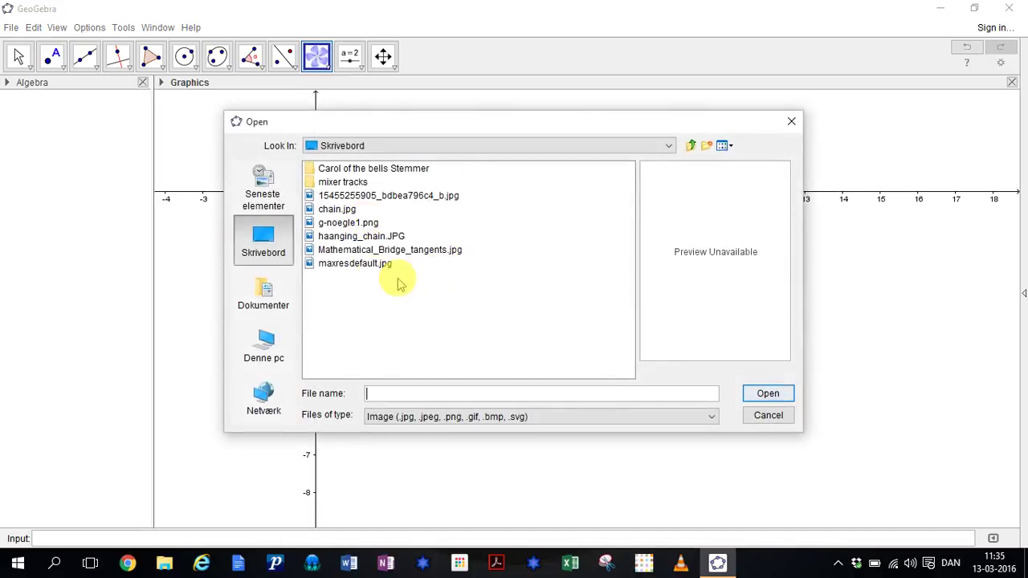
left_click(341, 238)
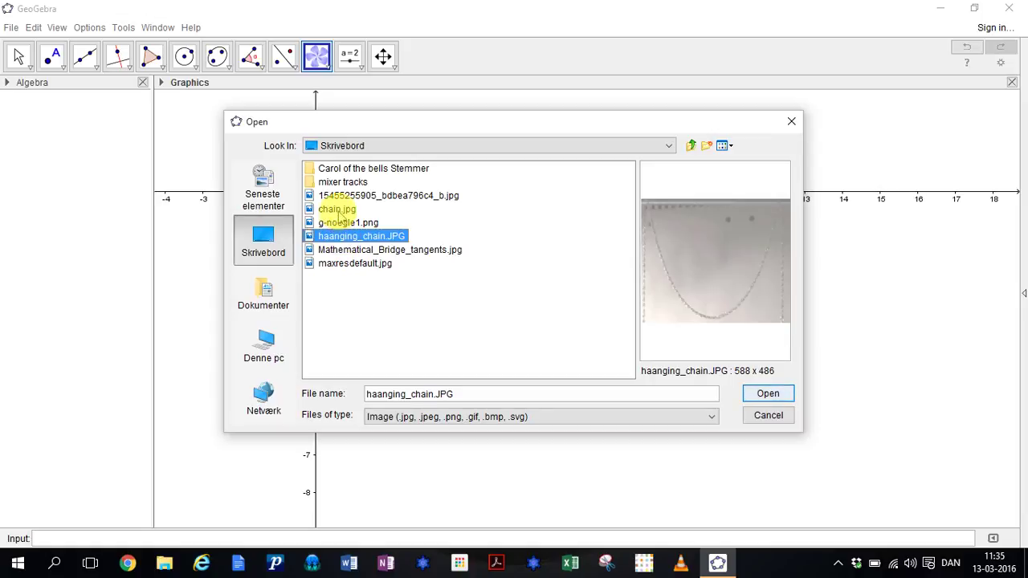
left_click(767, 395)
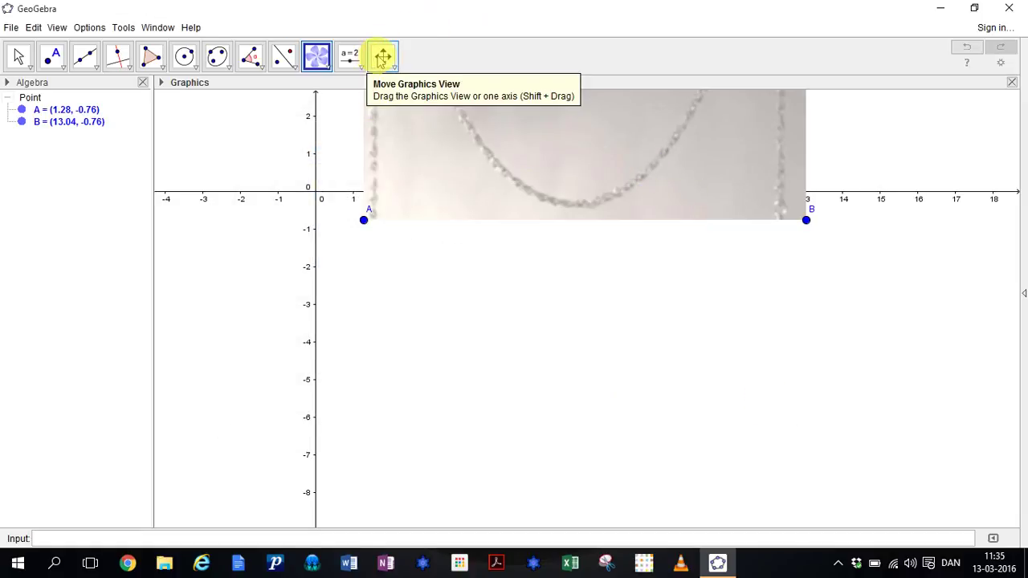
Drag the chain photo down so its top edge lies on the x-axis, A at (−0.34, −9.36)
left_click(19, 56)
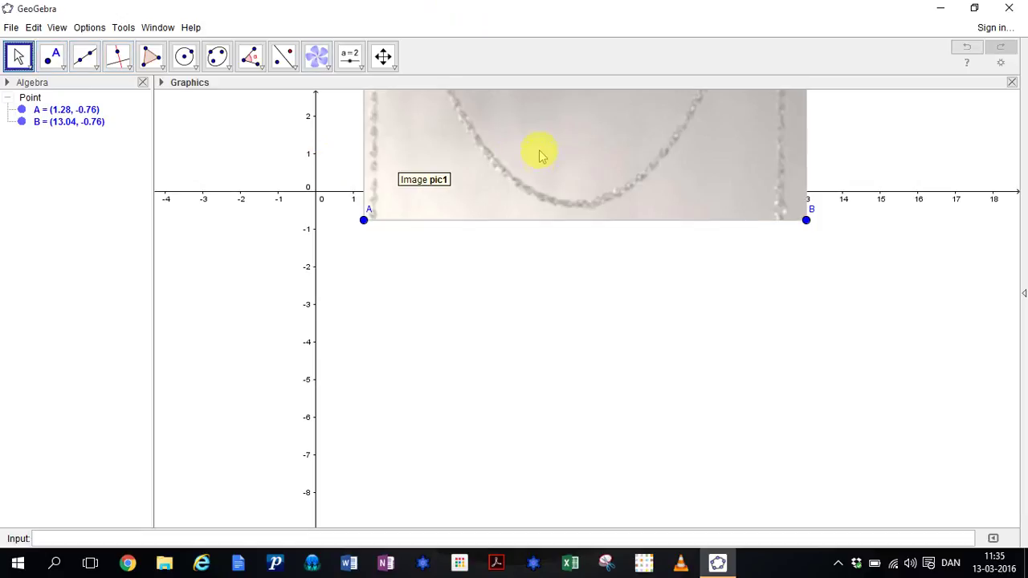
left_click_drag(541, 155, 535, 393)
mouse_move(546, 229)
left_mouse_down()
mouse_move(496, 355)
mouse_move(510, 309)
left_mouse_up()
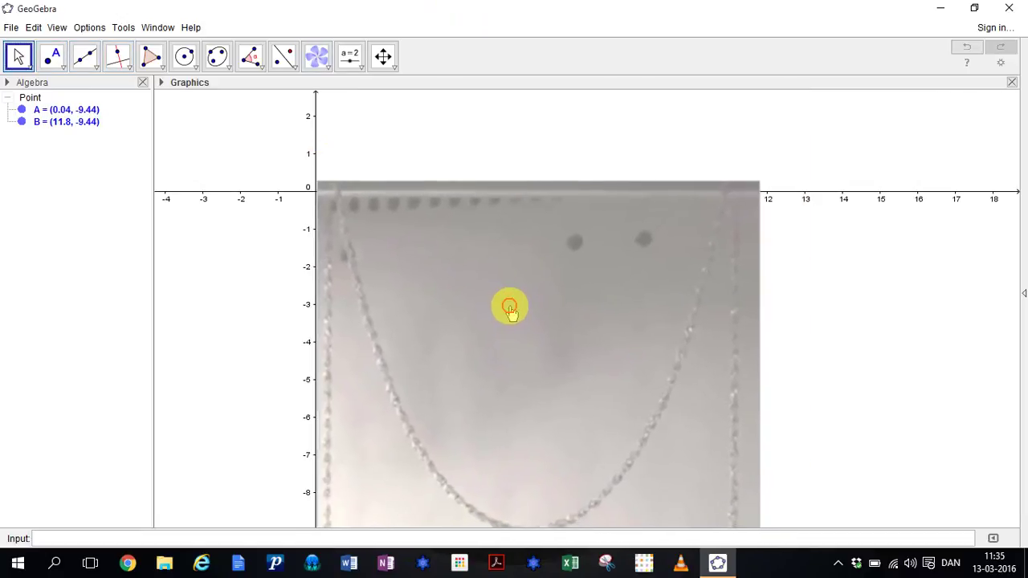
left_click_drag(510, 309, 496, 306)
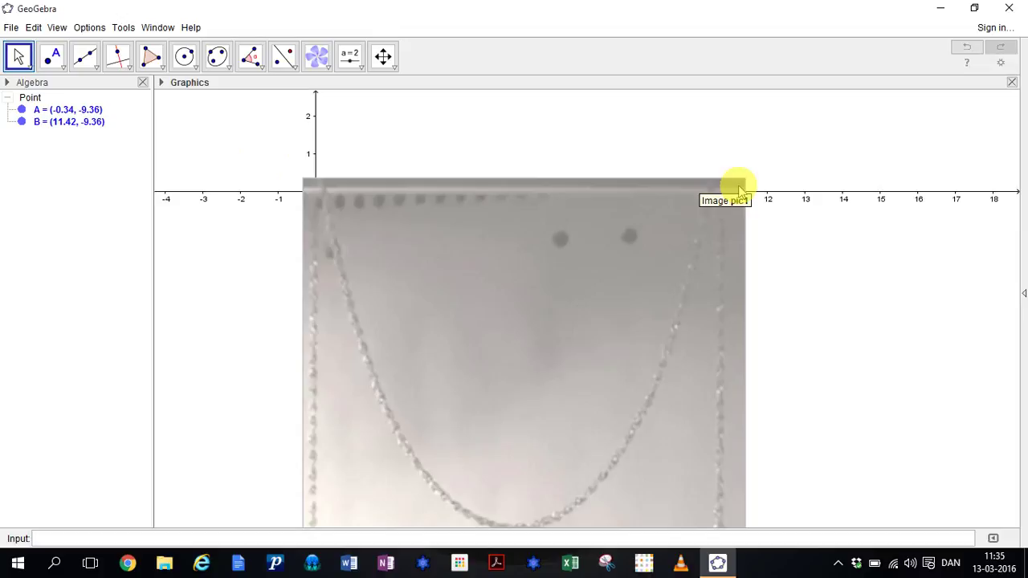
Set the chain photo's opacity to about 70 in its Object Properties
right_click(542, 254)
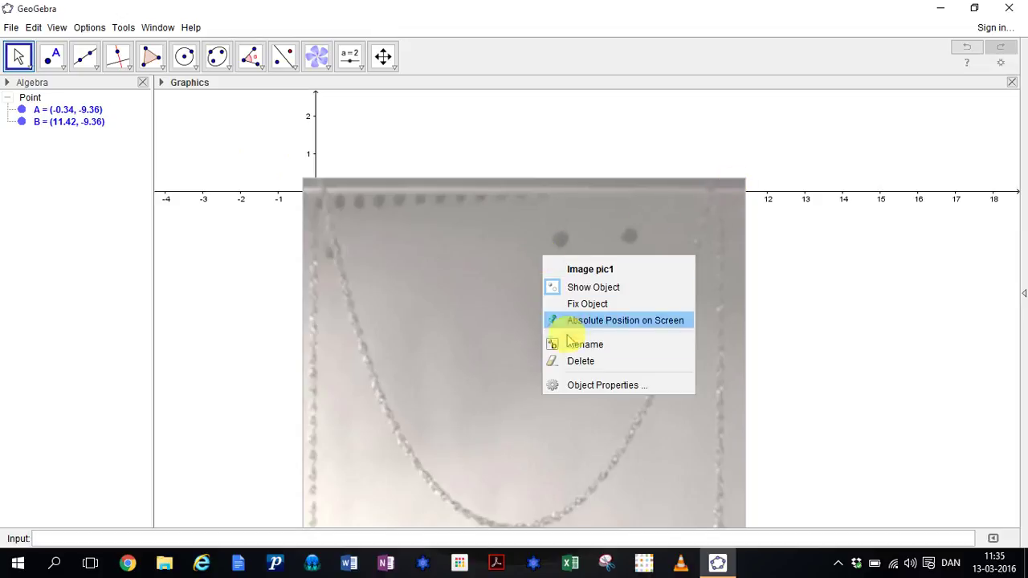
left_click(583, 389)
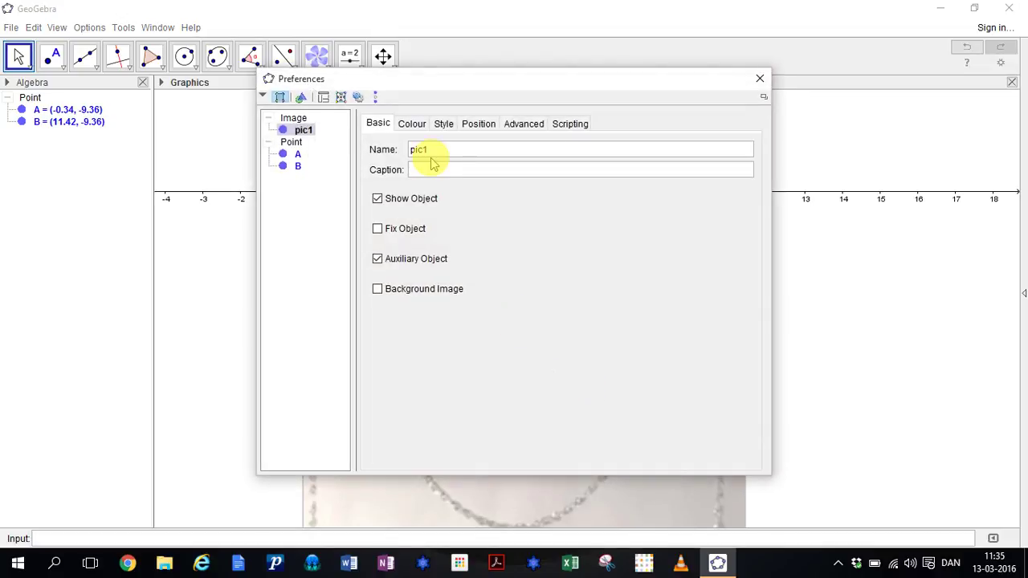
left_click(412, 127)
left_click_drag(515, 163, 460, 166)
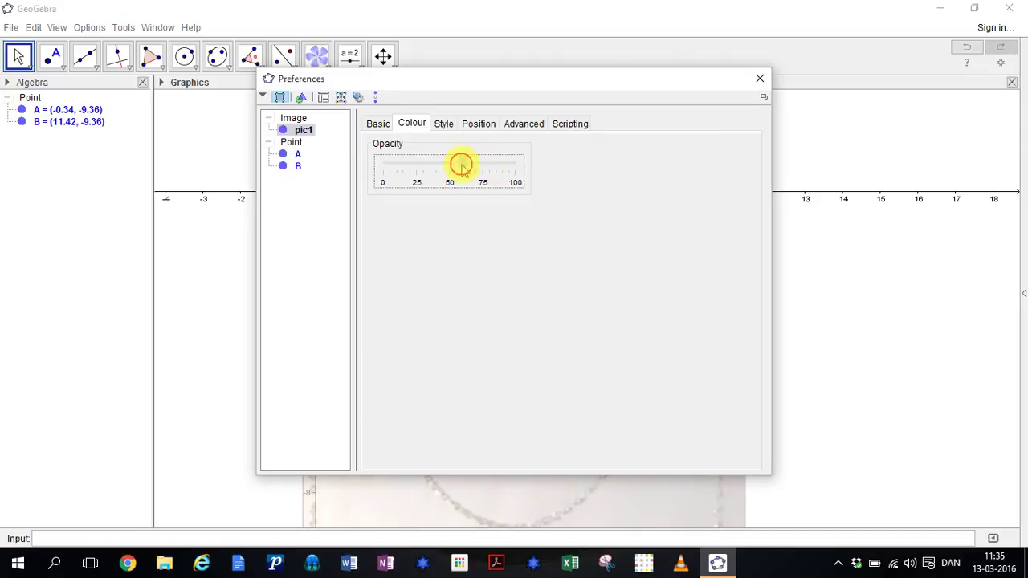
mouse_move(500, 81)
left_mouse_down()
mouse_move(807, 101)
mouse_move(797, 104)
left_mouse_up()
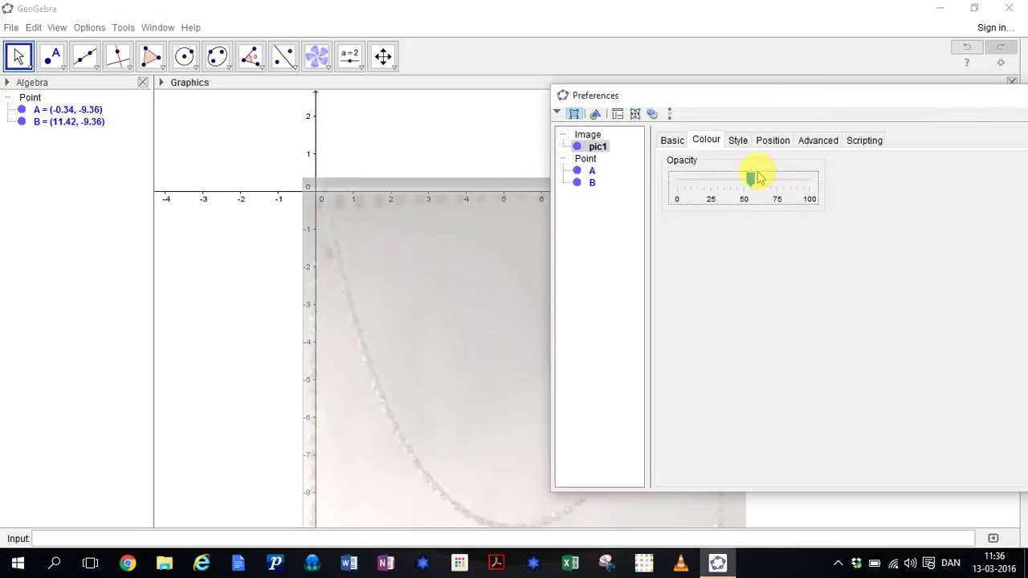
left_click_drag(757, 174, 767, 181)
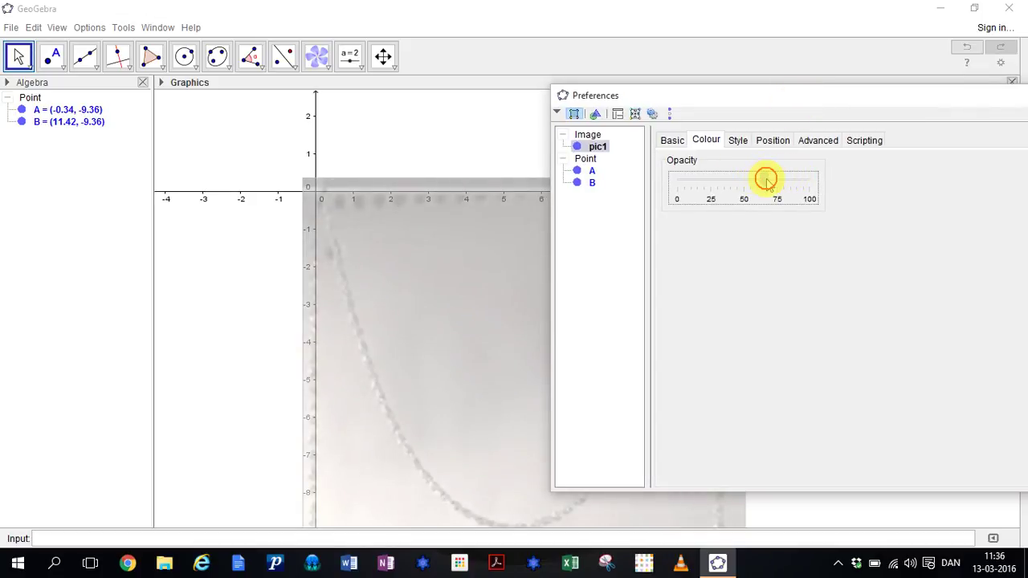
left_click_drag(797, 98, 545, 84)
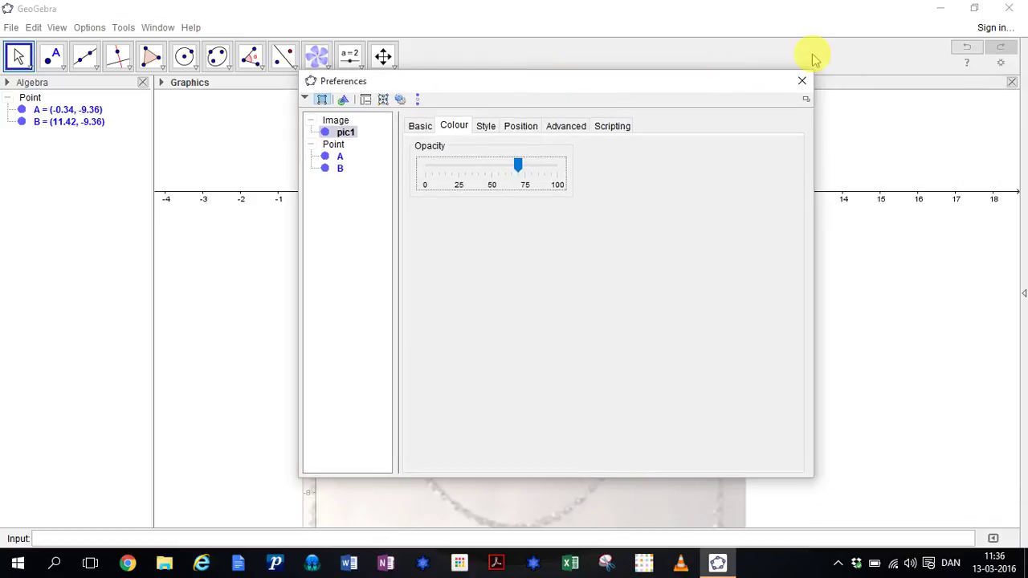
left_click(802, 82)
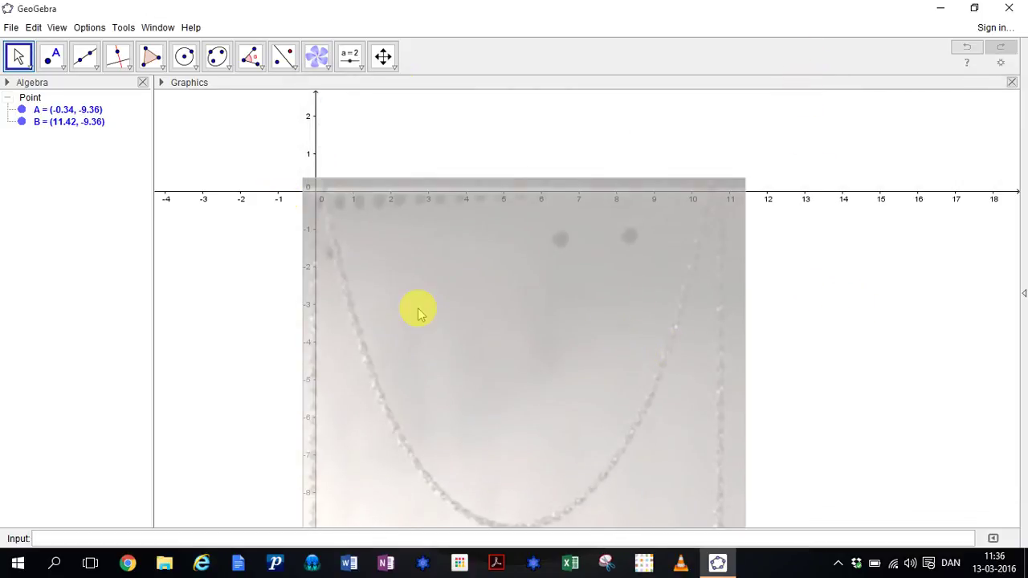
Nudge the photo slightly left and up, placing A at (−0.54, −9.34)
left_click_drag(542, 346, 534, 345)
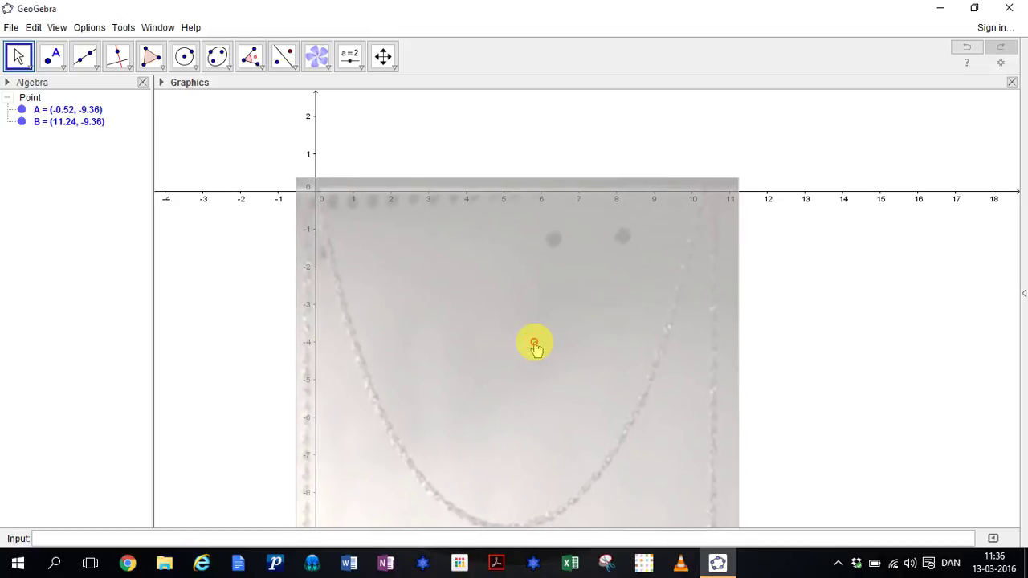
left_click_drag(535, 345, 533, 344)
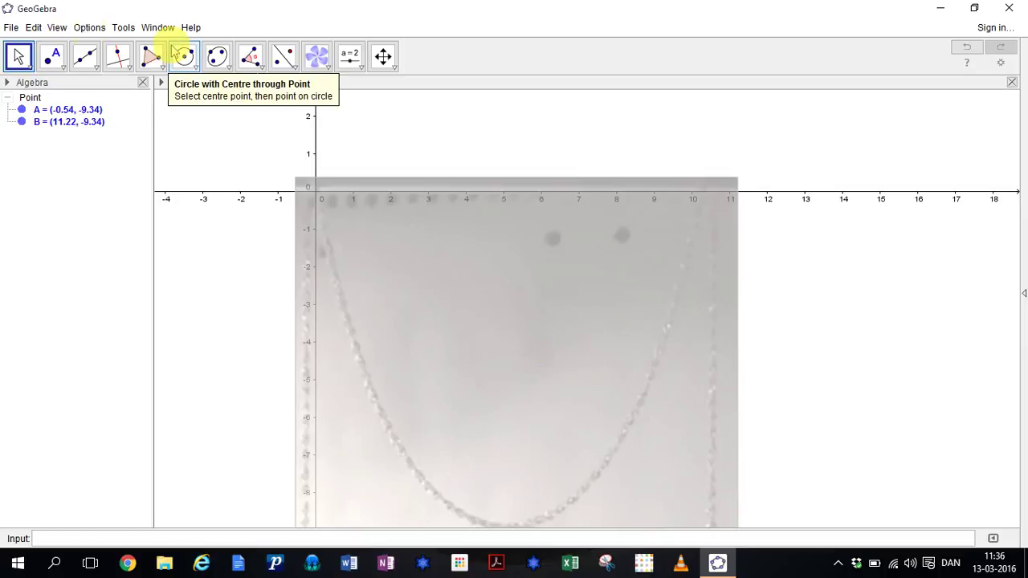
Place points C through J down the chain's left side, from the origin to its lowest point
left_click(51, 56)
left_click(51, 58)
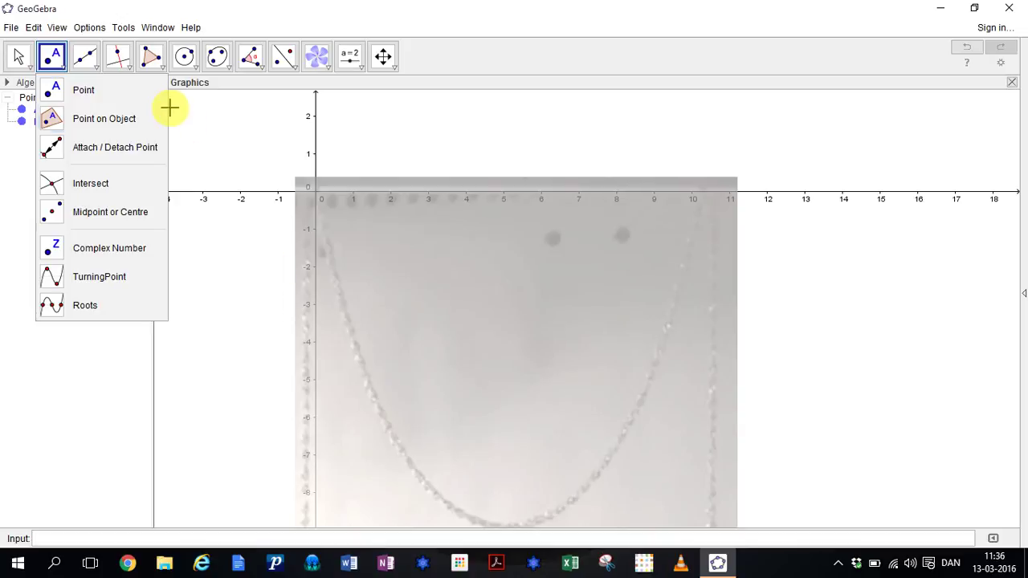
left_click(78, 91)
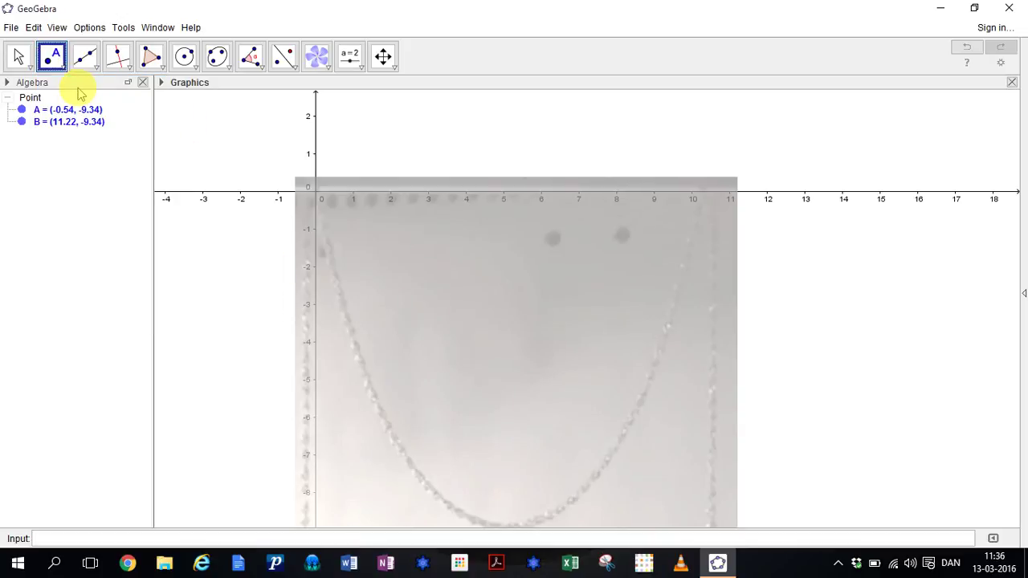
left_click(316, 191)
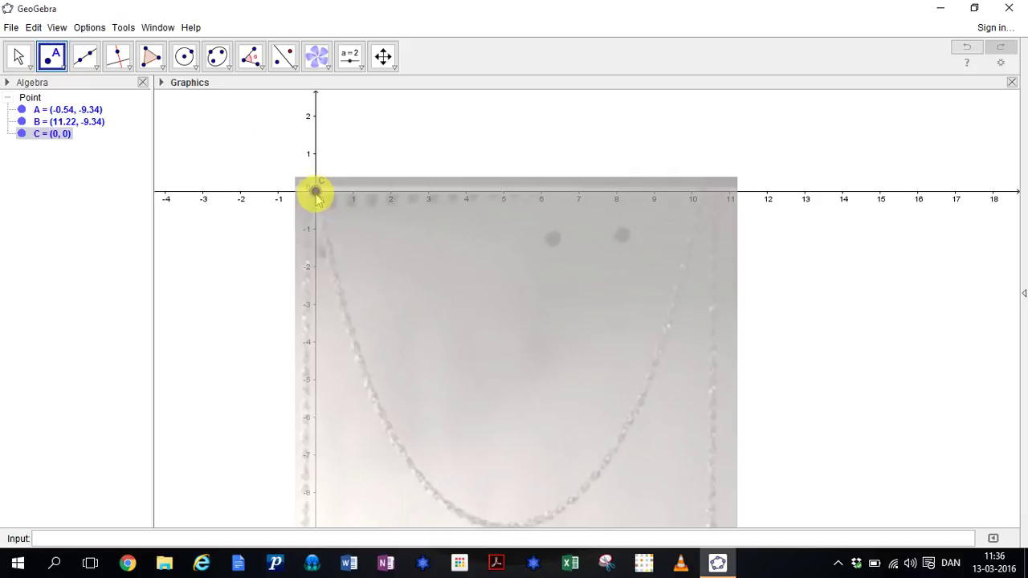
left_click(329, 258)
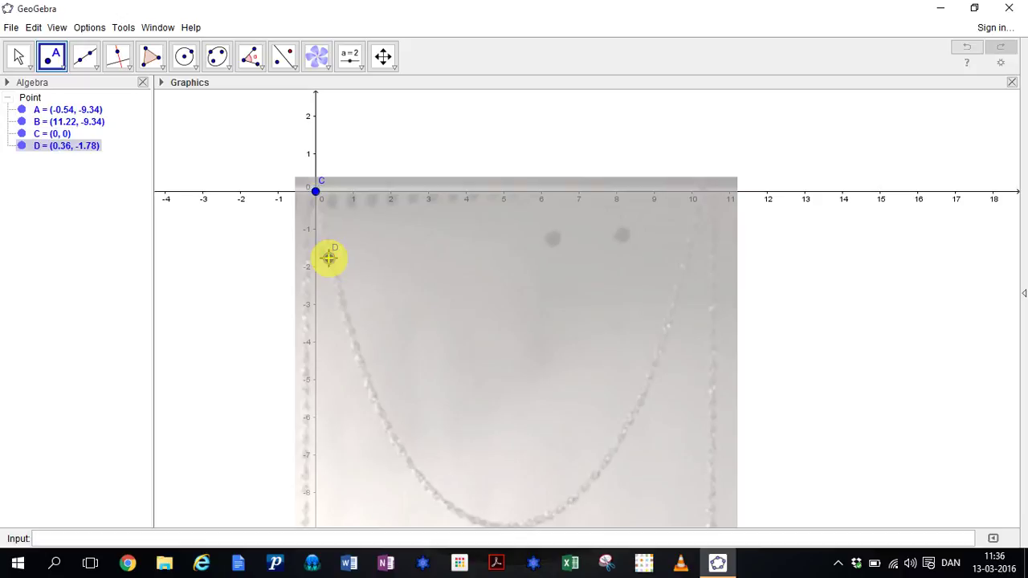
left_click(347, 319)
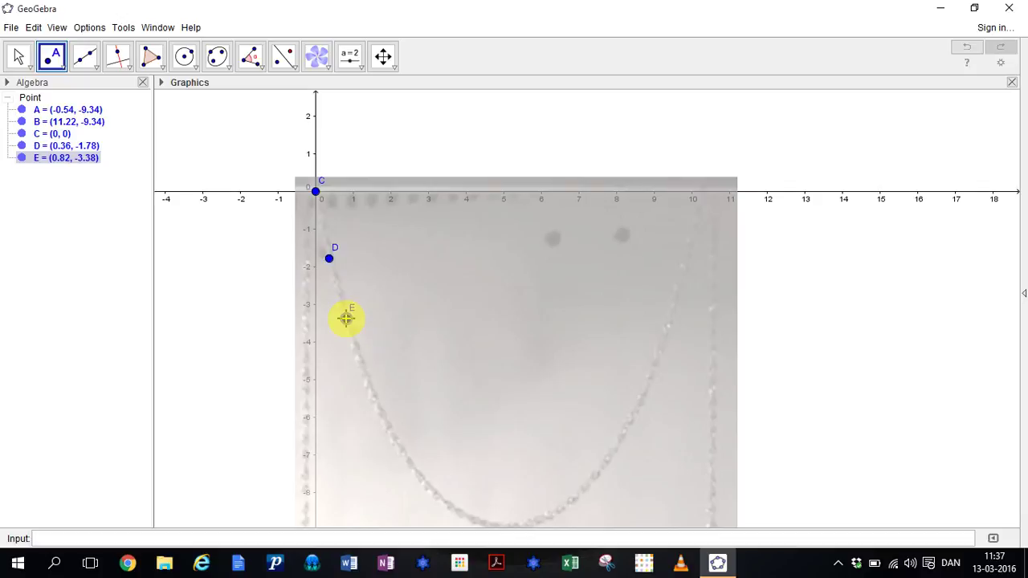
left_click(366, 377)
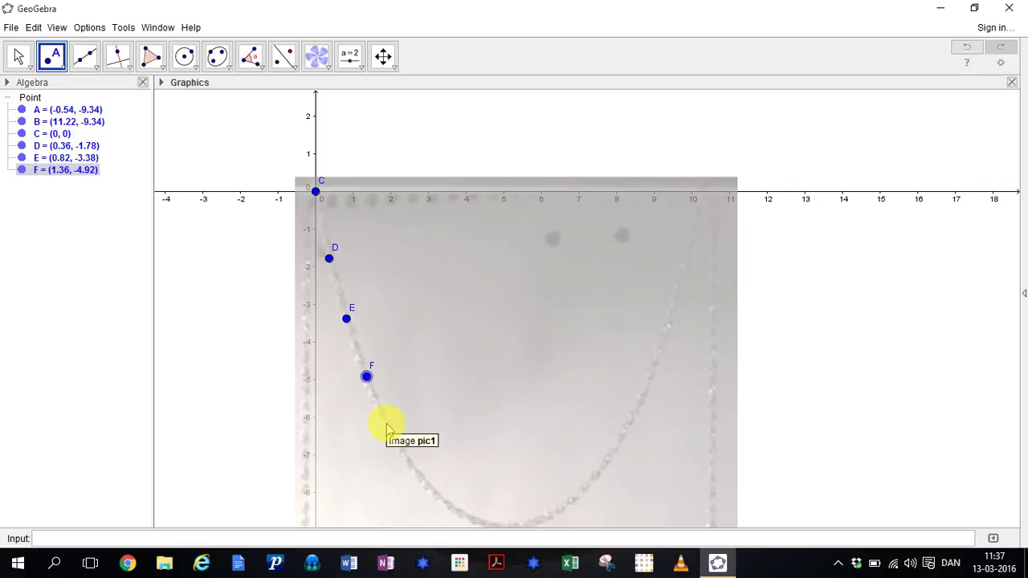
left_click(388, 425)
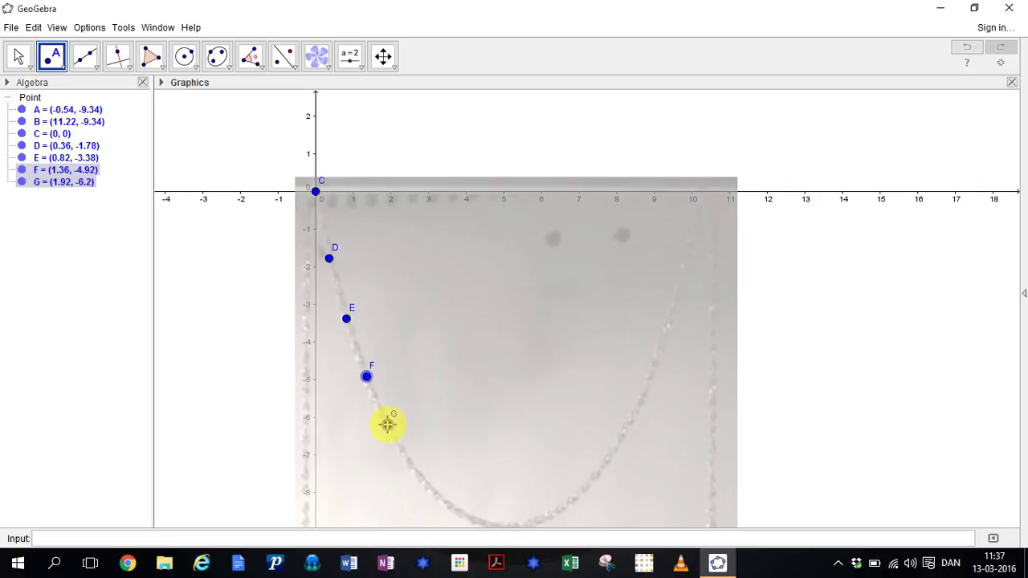
left_click(424, 481)
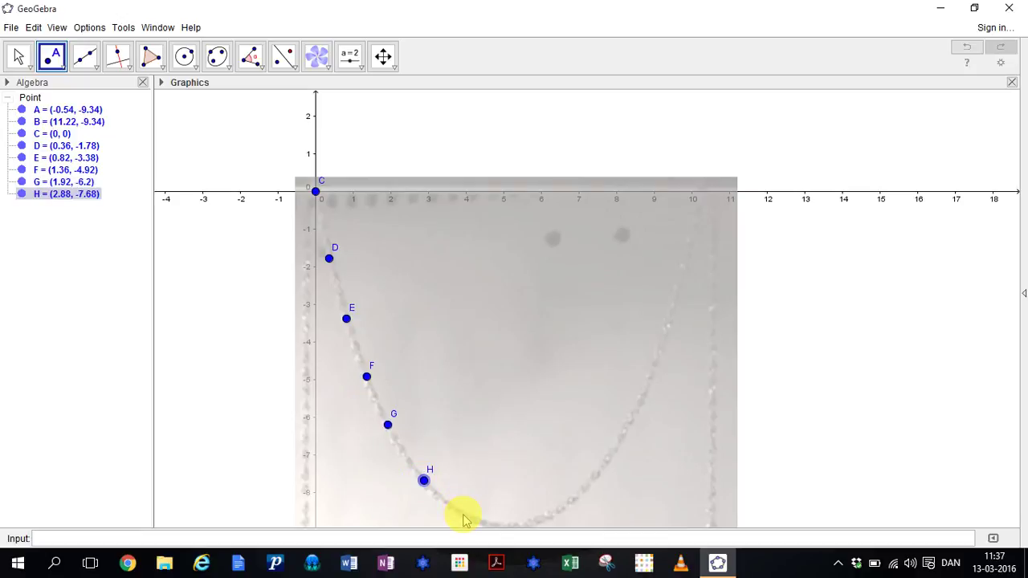
left_click(463, 515)
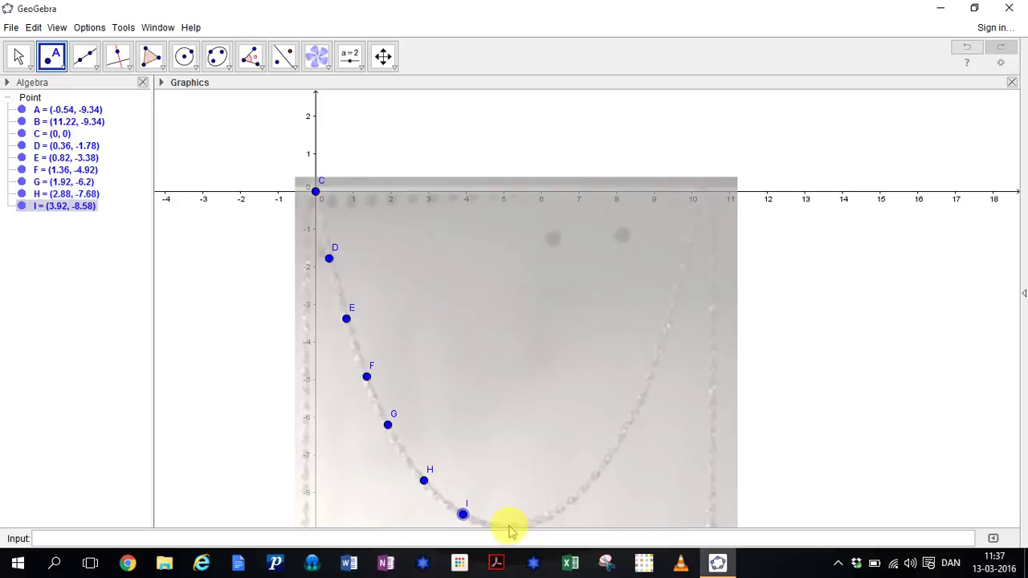
left_click(507, 529)
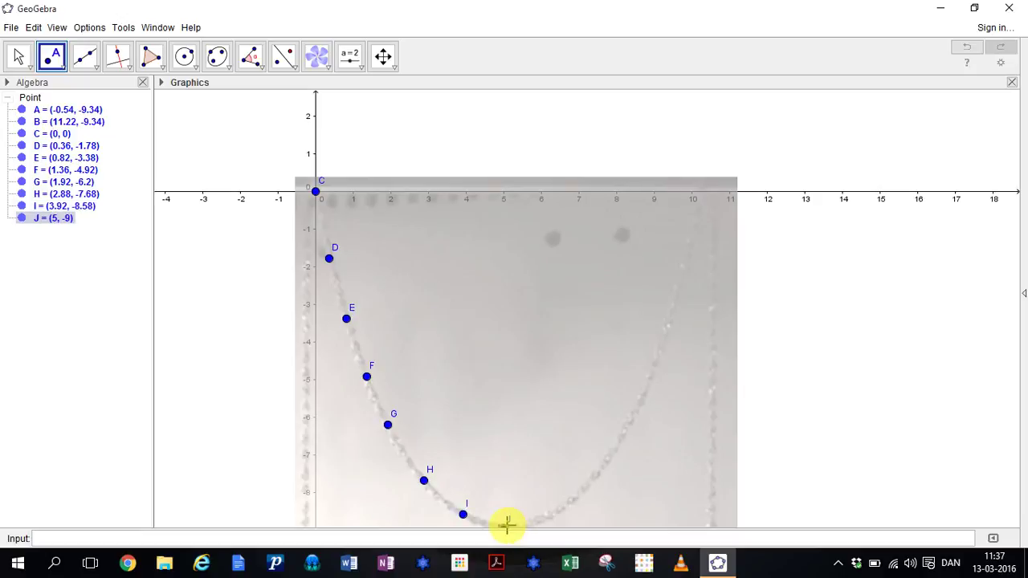
Place points K through P up the chain's right side, ending at P (9.99, −1.3)
scroll(948, 319, "down", 2)
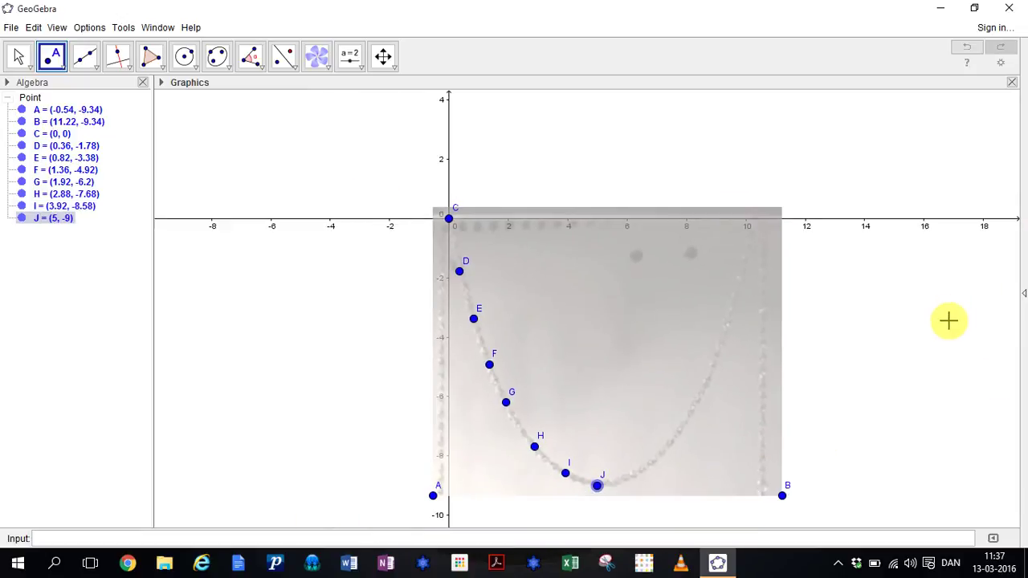
scroll(948, 319, "up", 1)
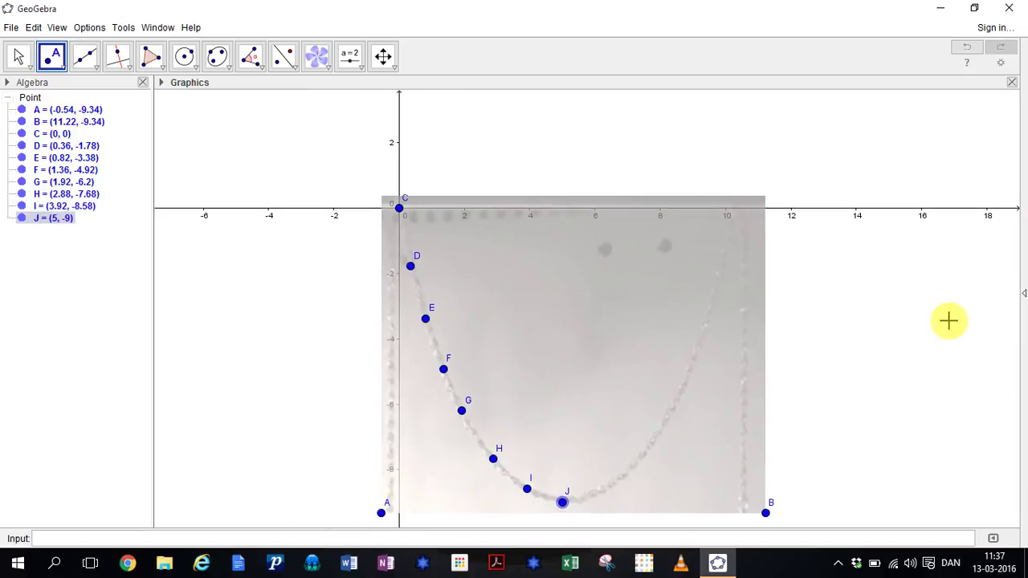
left_click(596, 492)
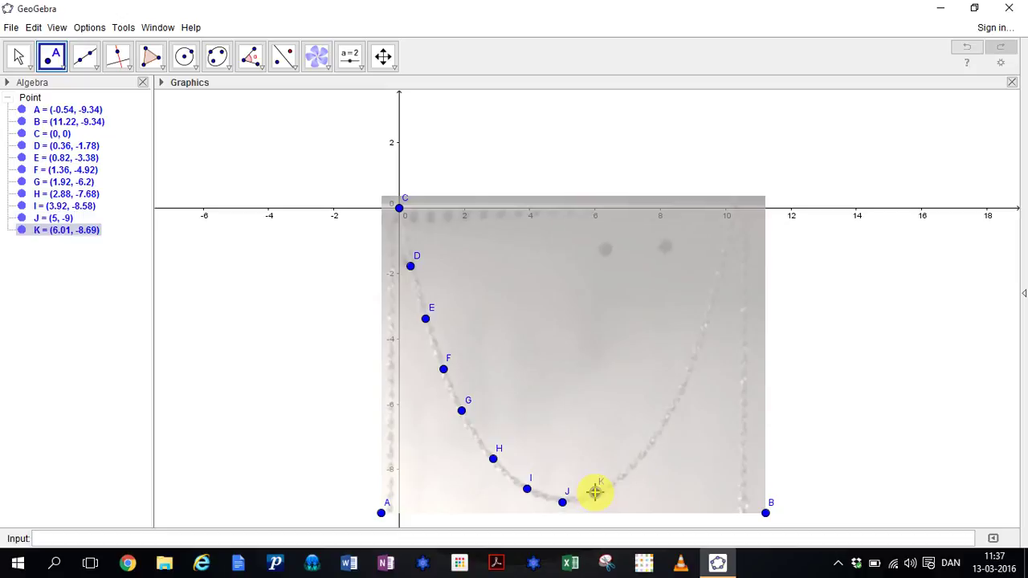
left_click(629, 470)
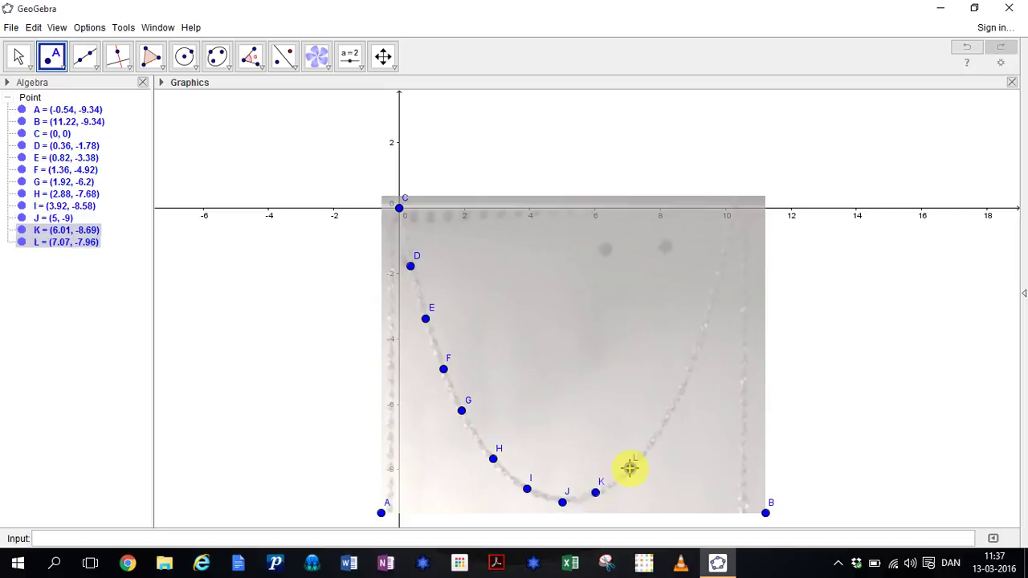
left_click(661, 429)
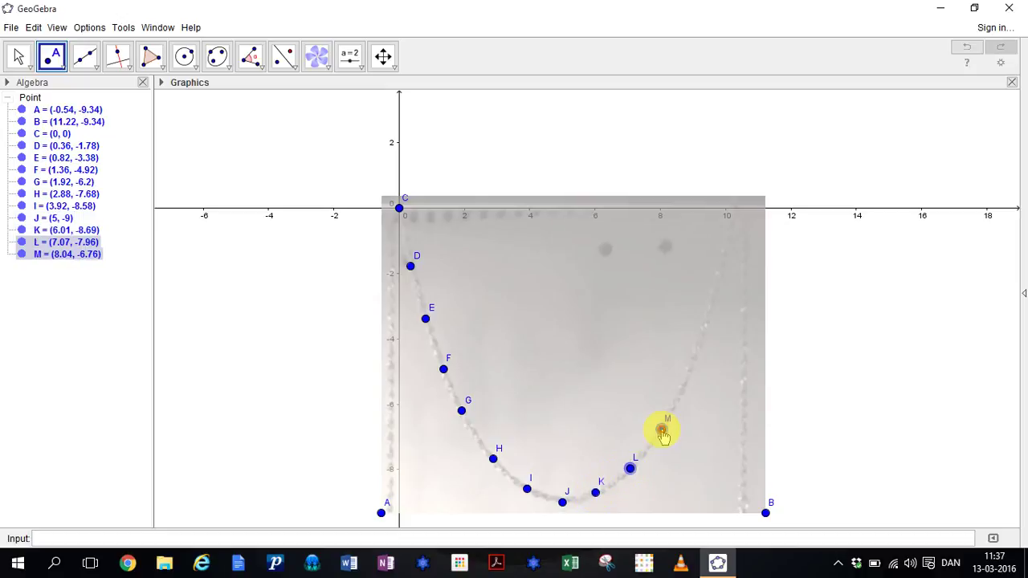
left_click(691, 367)
left_click(710, 305)
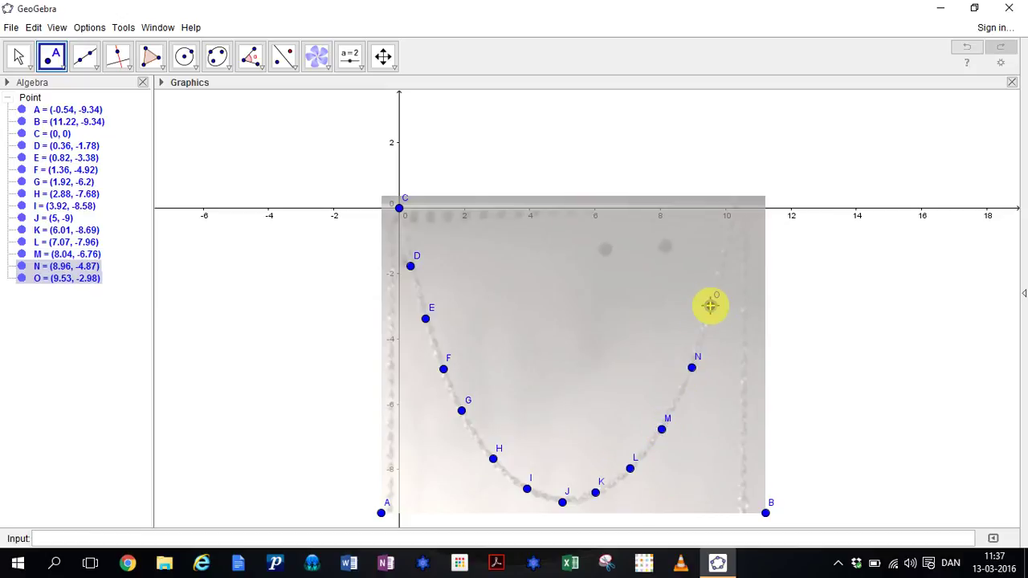
left_click(726, 250)
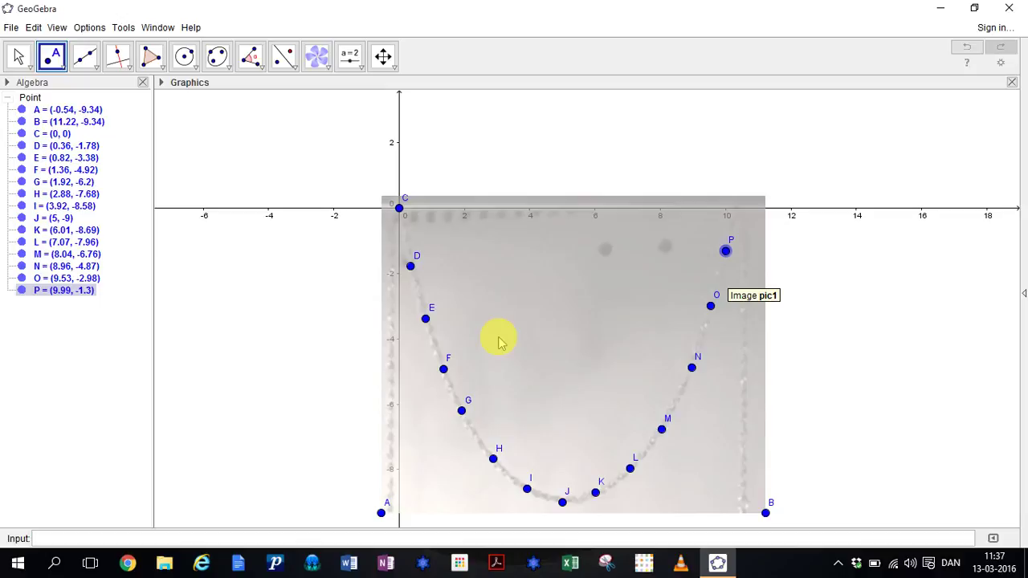
Hide corner points A and B via their visibility dots in the Algebra view
left_click(22, 110)
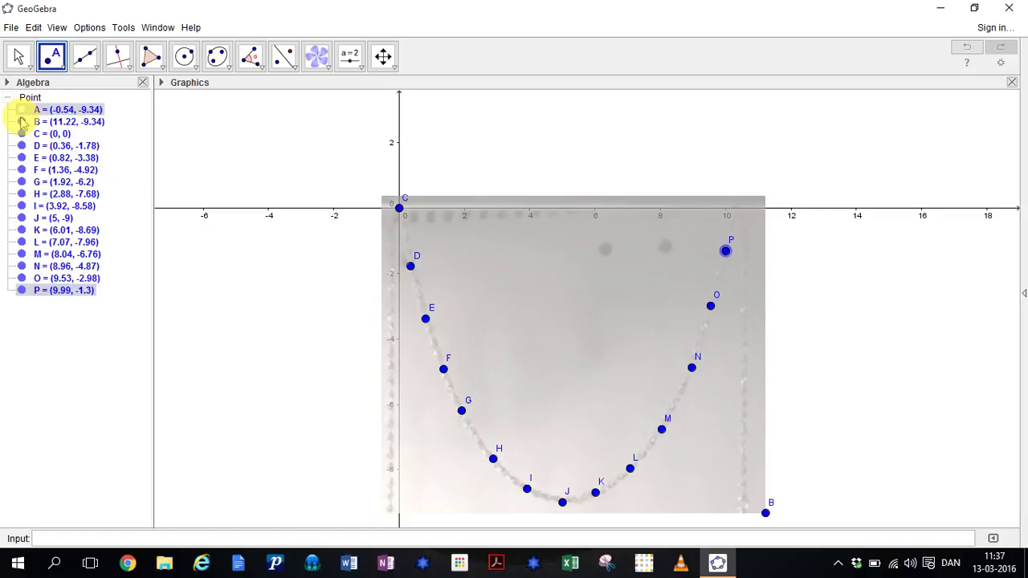
left_click(22, 122)
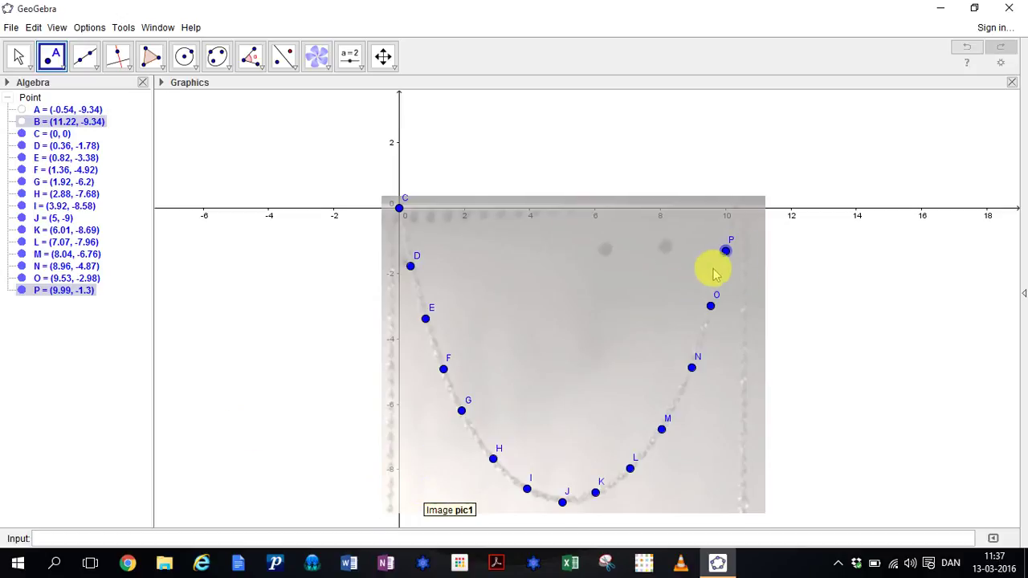
left_click(19, 56)
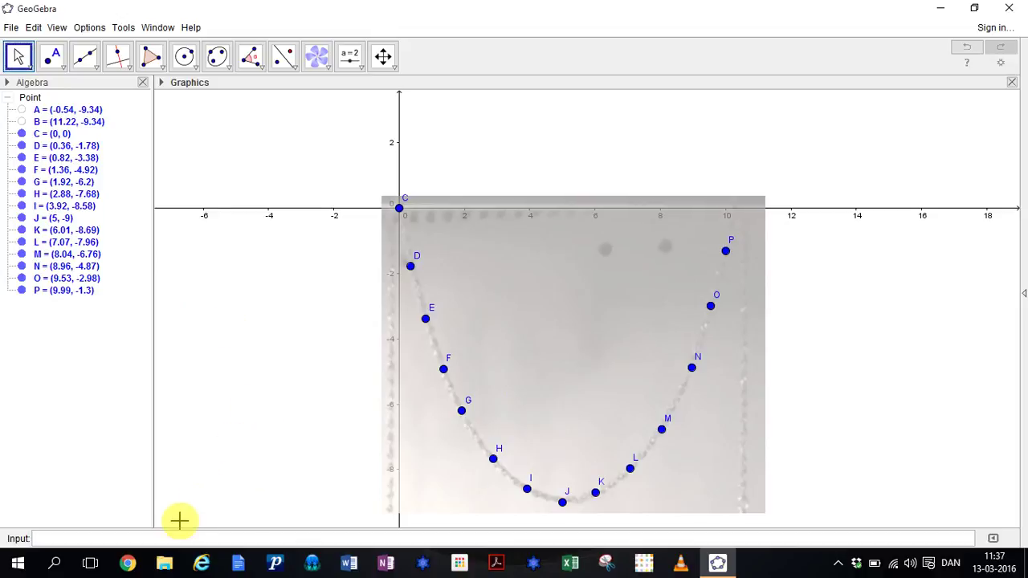
Enter FitPoly({C,D,E}, 2) to create the quadratic f(x) = 1.79x² − 5.59x…
left_click(158, 542)
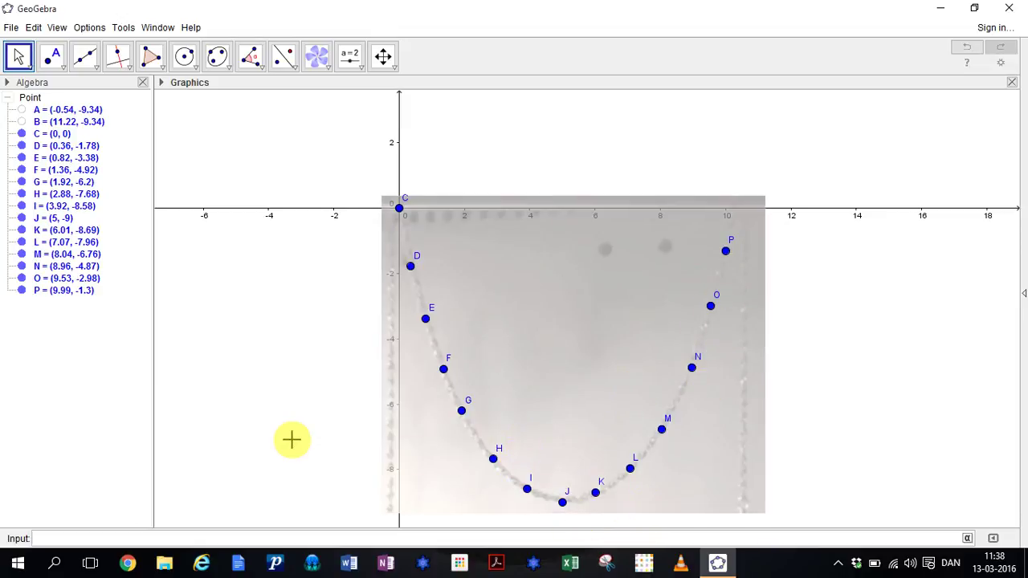
type("Fit")
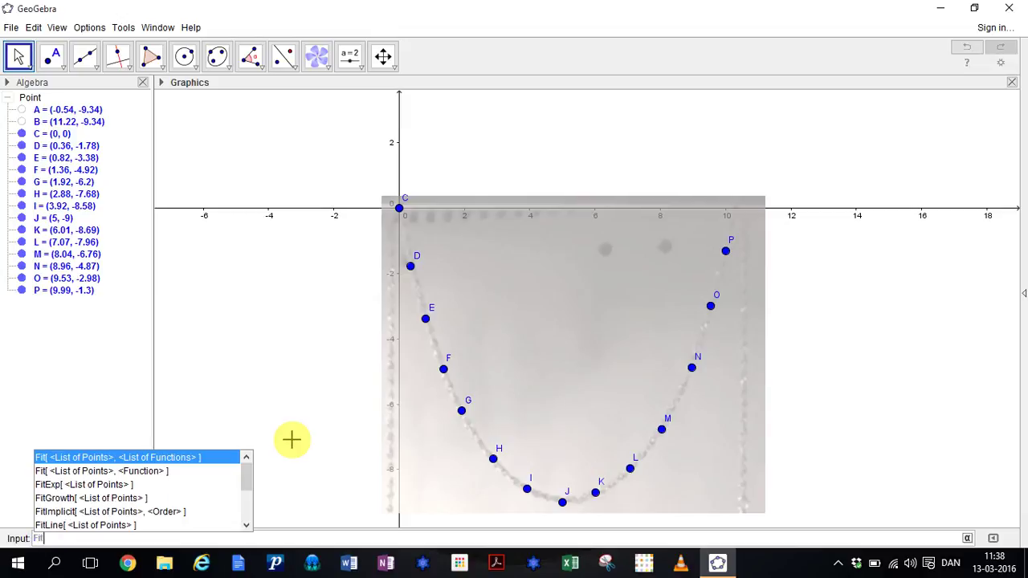
type("Po")
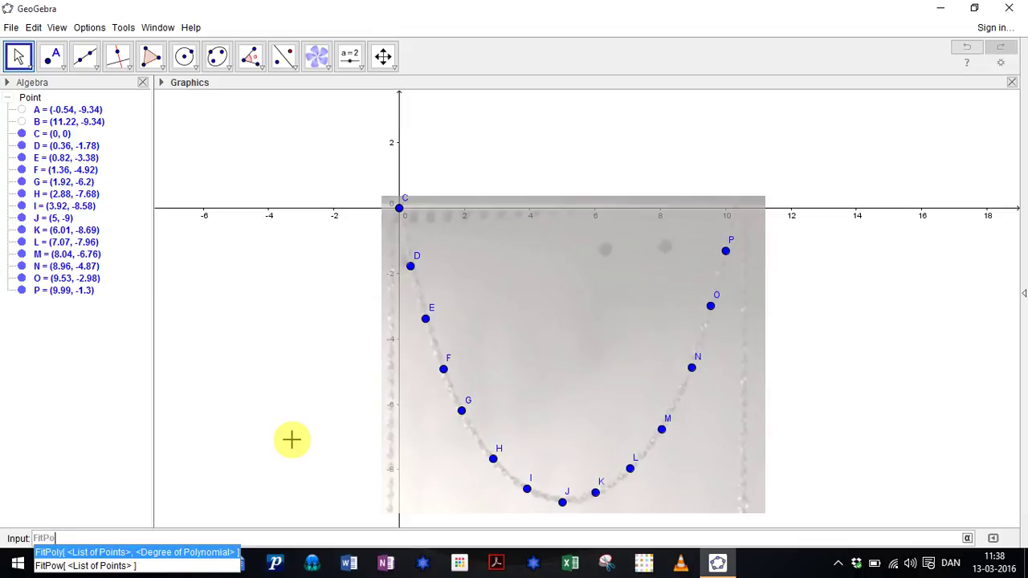
left_click(103, 553)
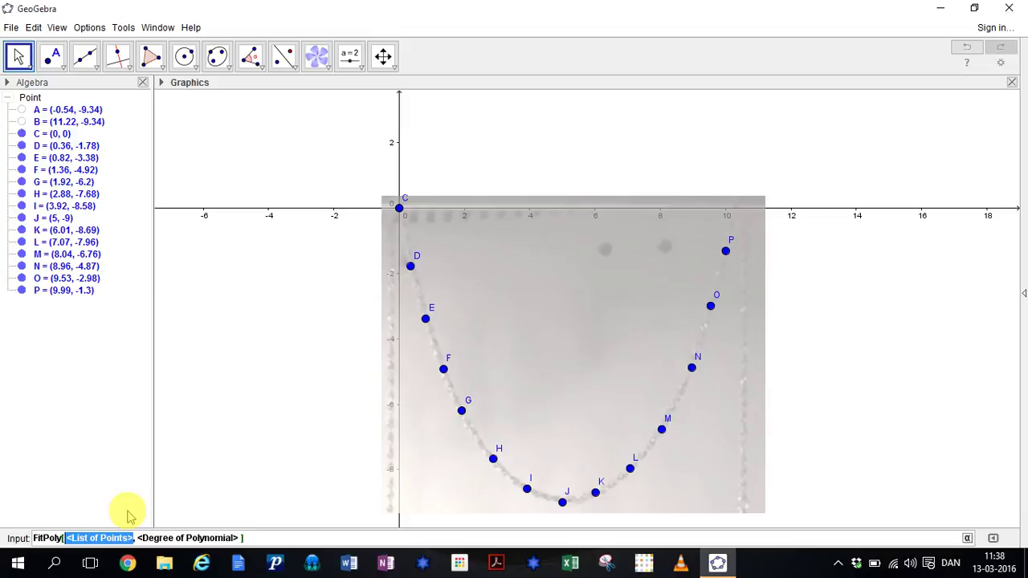
type("{")
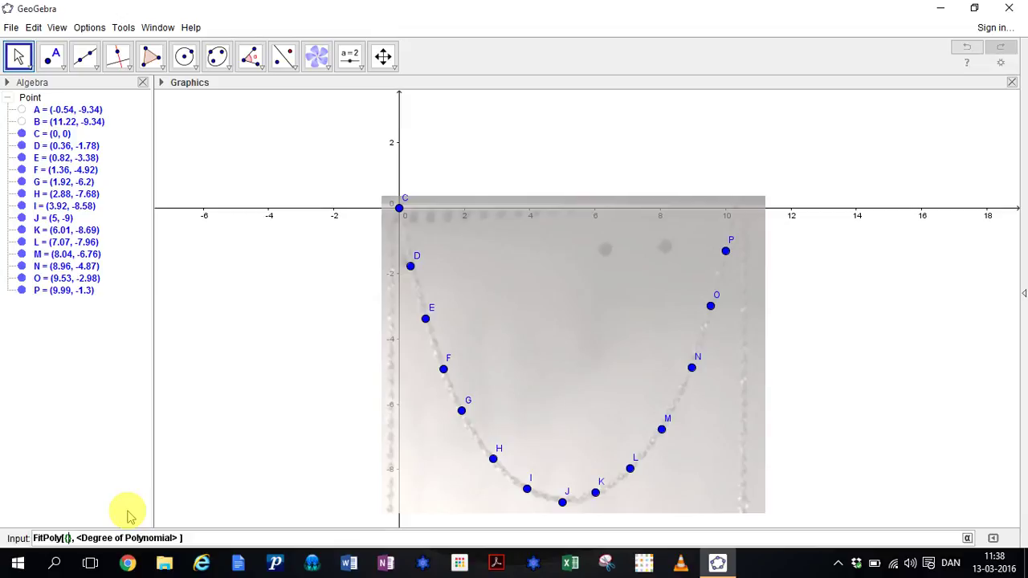
type("C")
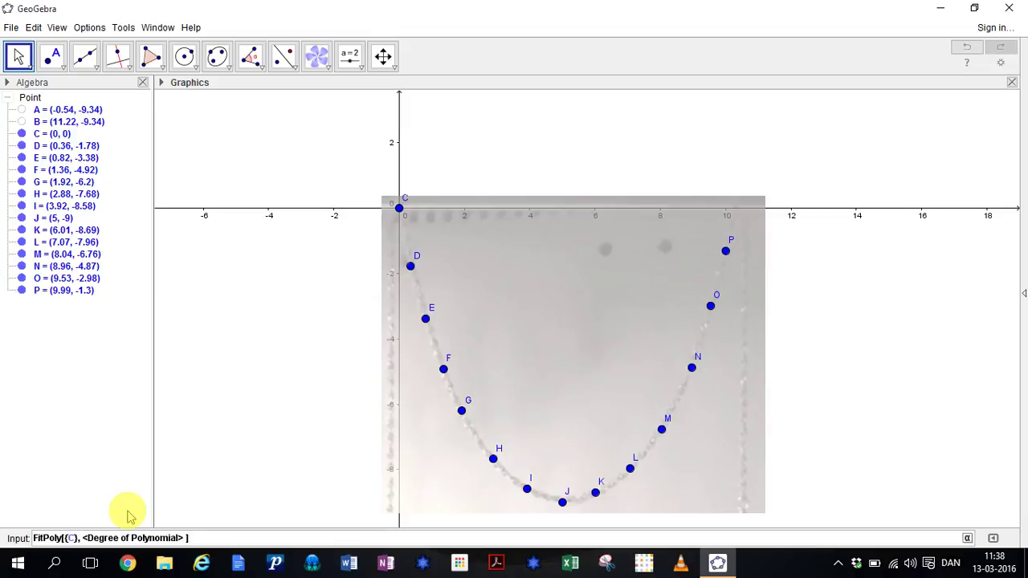
type(",")
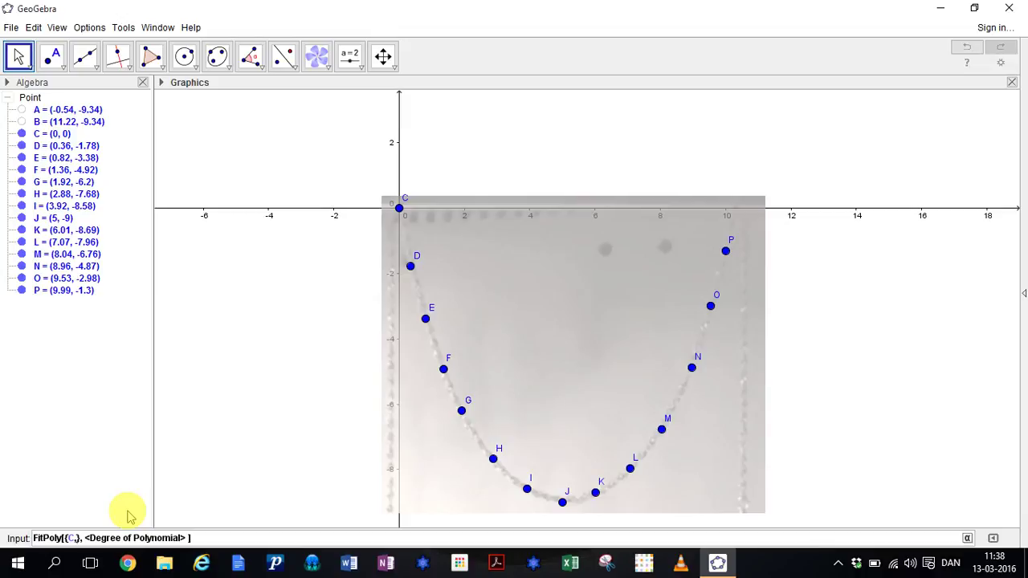
type("D,E")
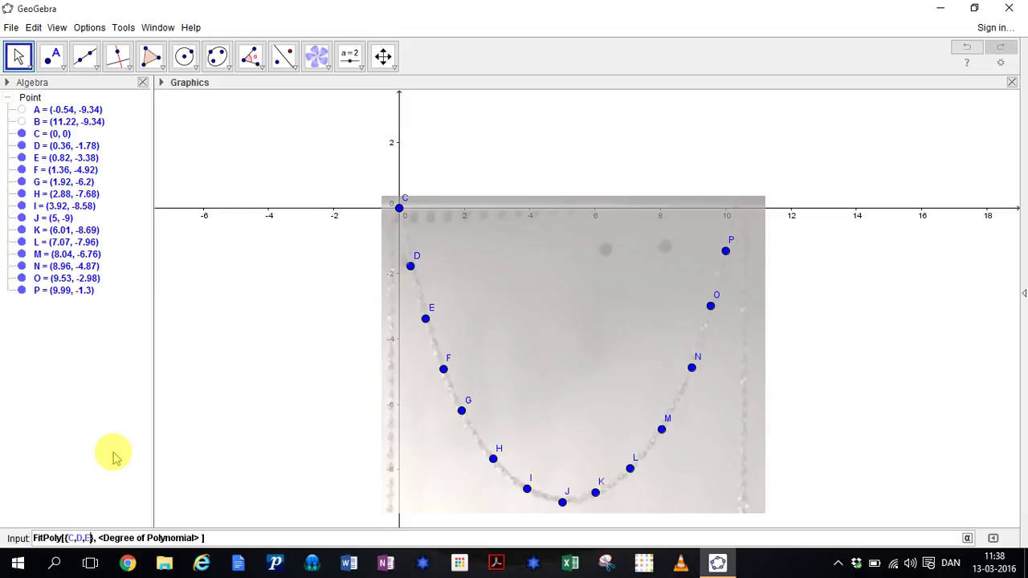
key("Right")
key("Tab")
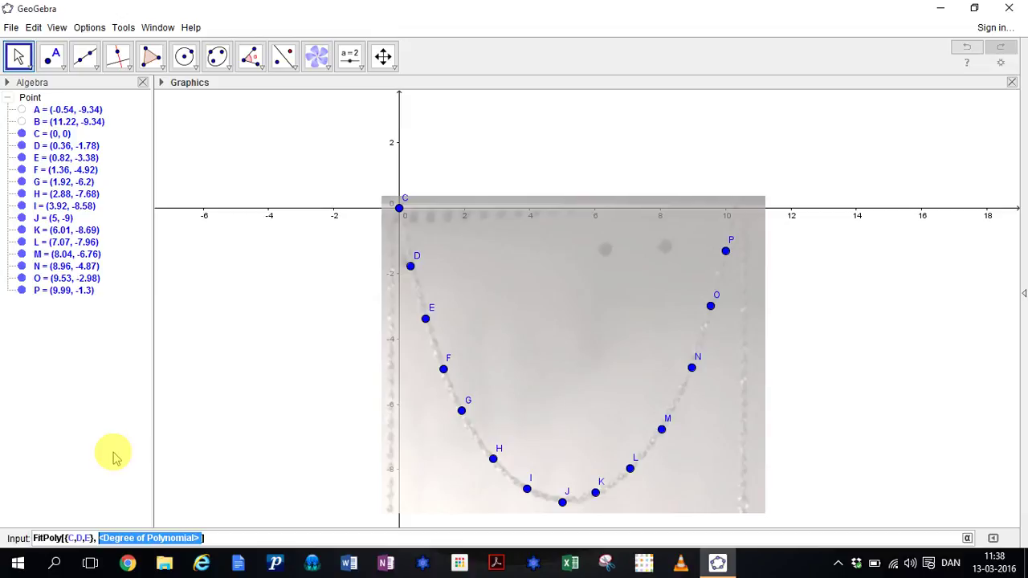
type("2")
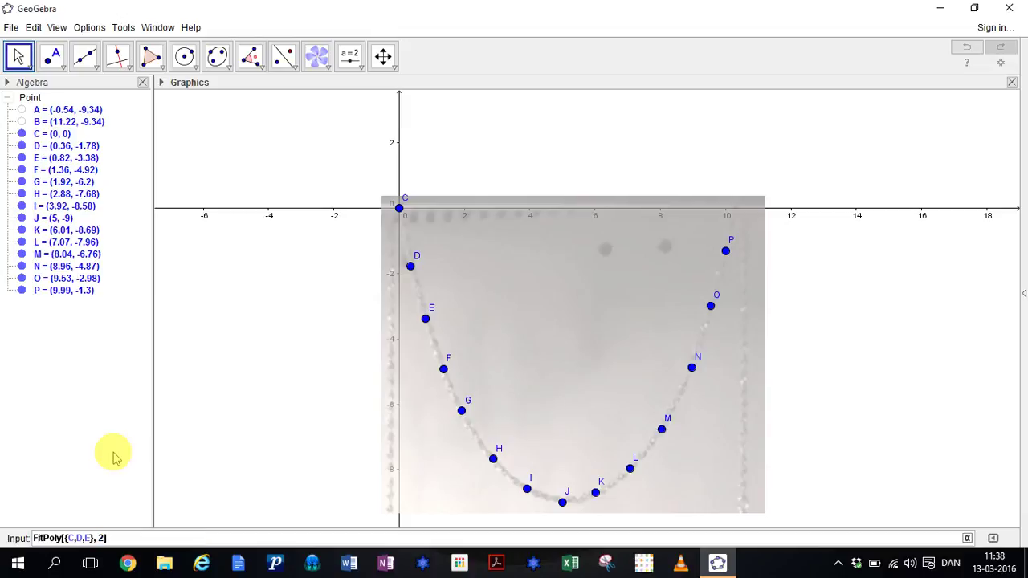
key("Return")
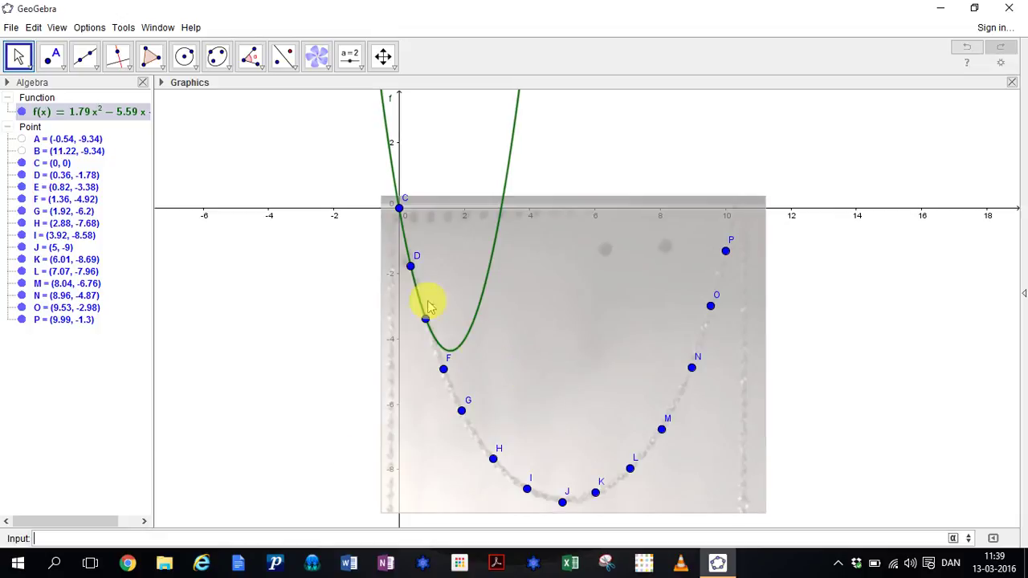
left_click(727, 250)
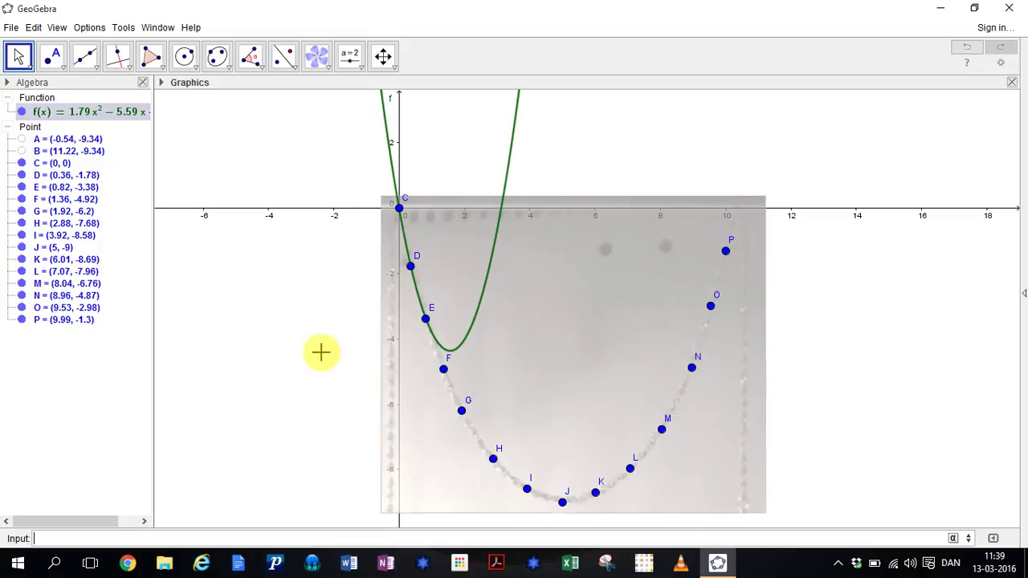
left_click(180, 539)
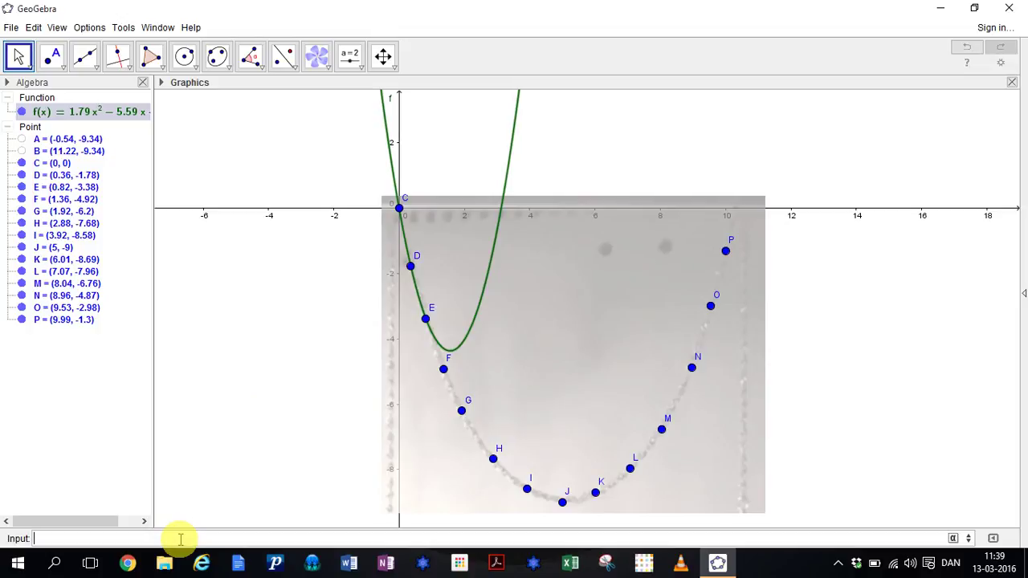
Fill in the RSquare command as RSquare({C,D,E}, f) in the Input bar
type("f")
type("s")
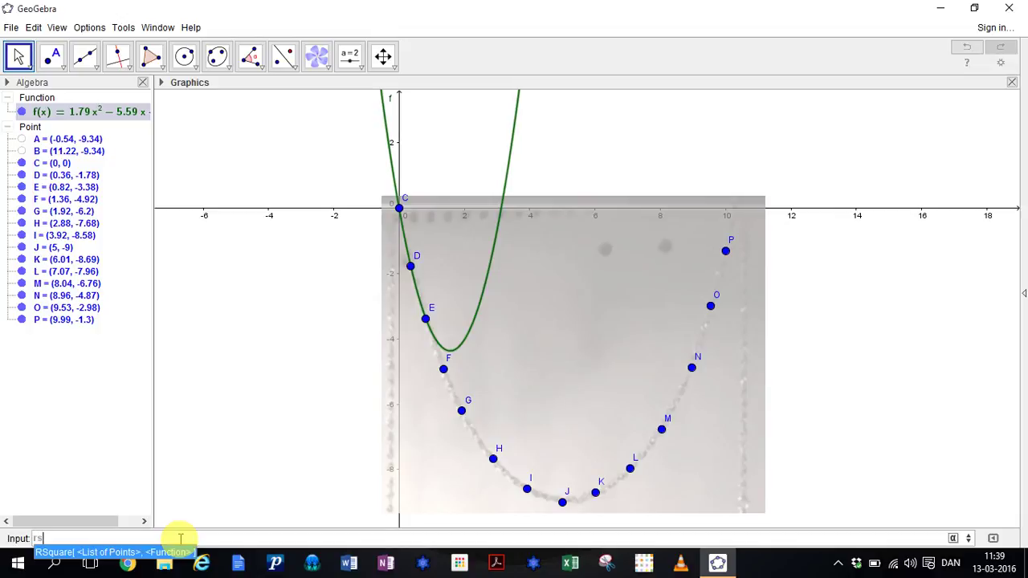
key("Return")
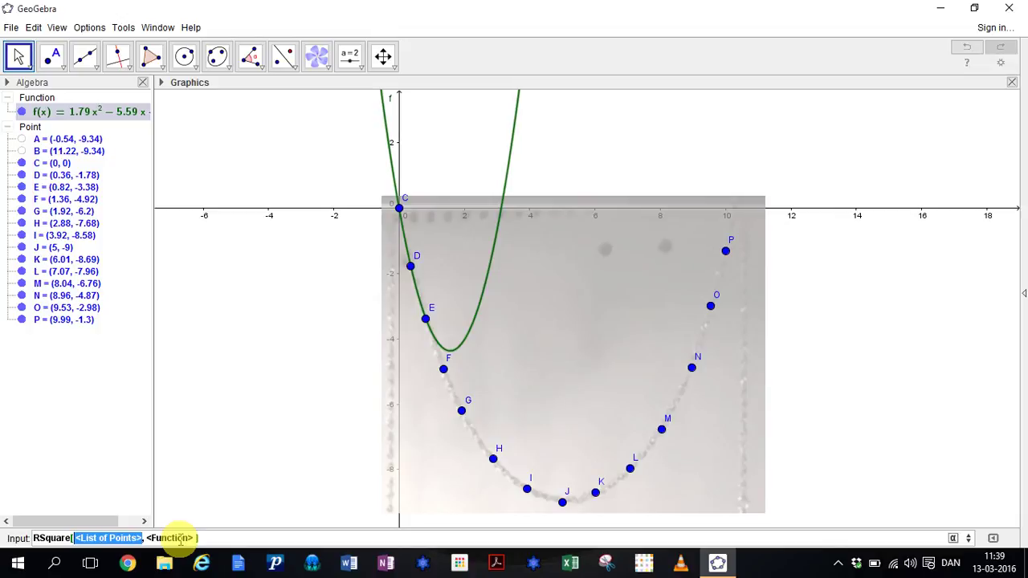
key("Left")
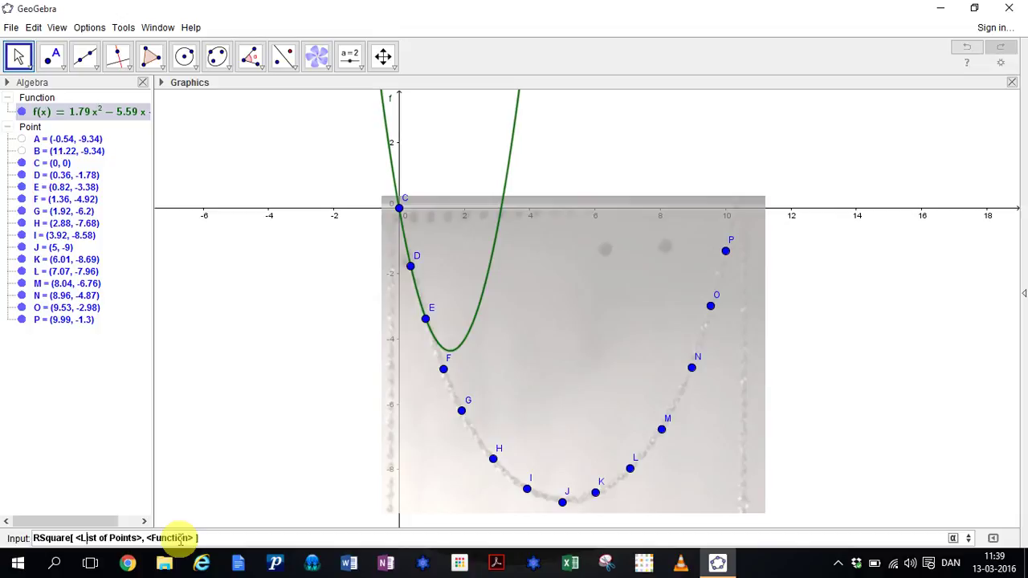
left_click(155, 538)
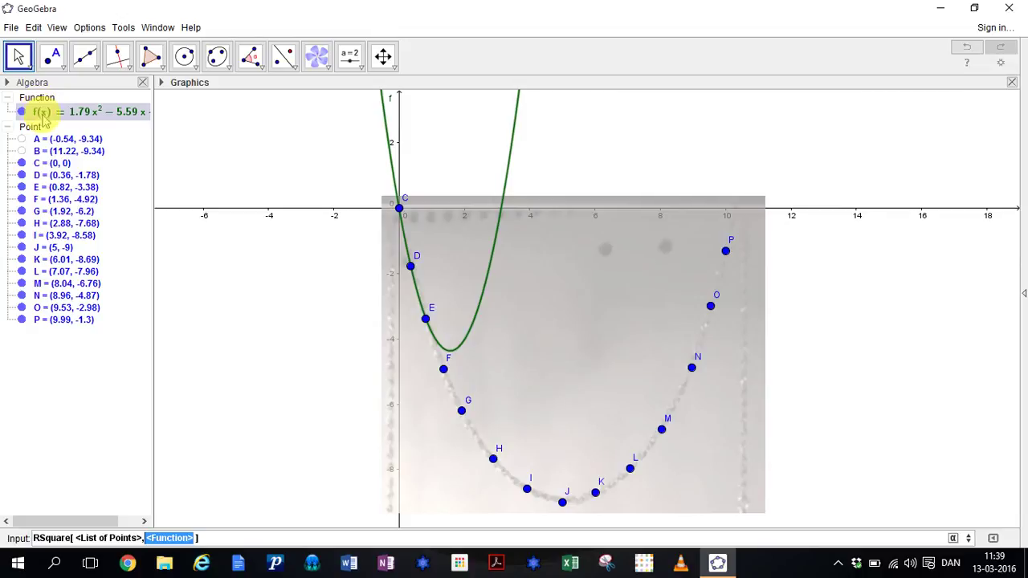
left_click(78, 119)
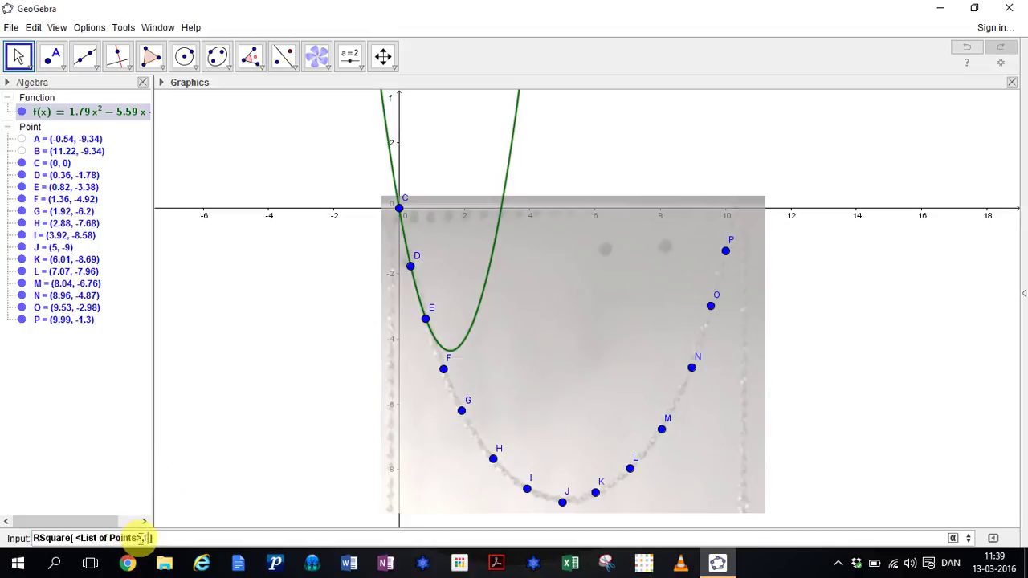
mouse_move(135, 539)
left_mouse_down()
mouse_move(34, 538)
mouse_move(140, 538)
left_mouse_up()
left_click(89, 538)
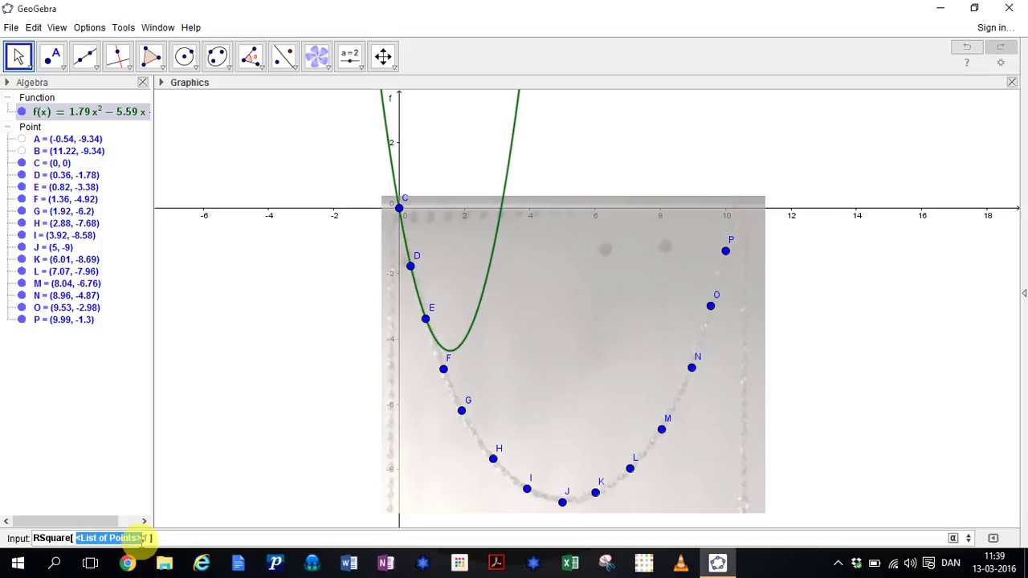
type("{")
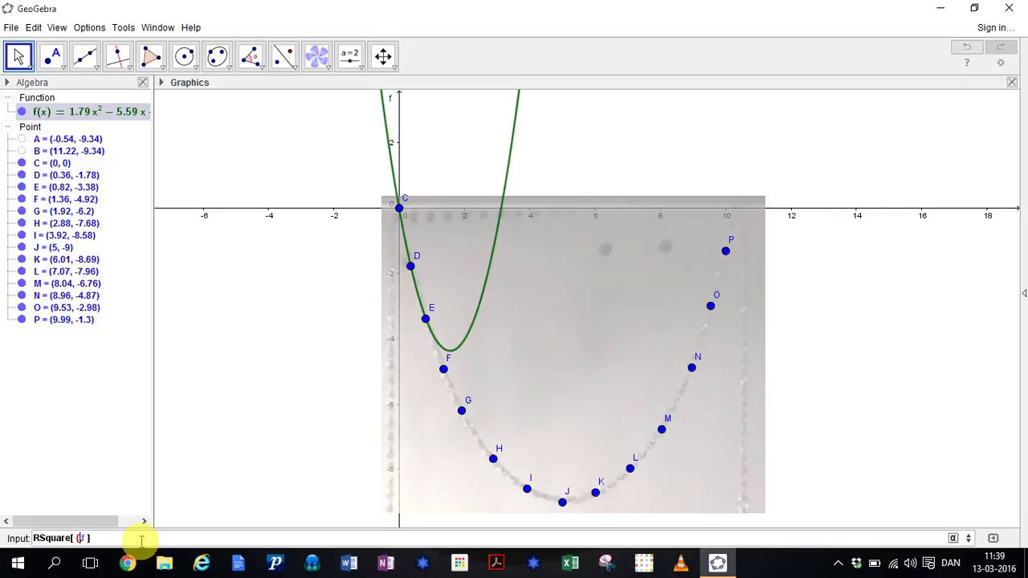
type(",")
type("C")
type(",D,E")
key("BackSpace")
key("BackSpace")
type("E,")
type("}")
Run the RSquare command, producing the number a = 1
key("Return")
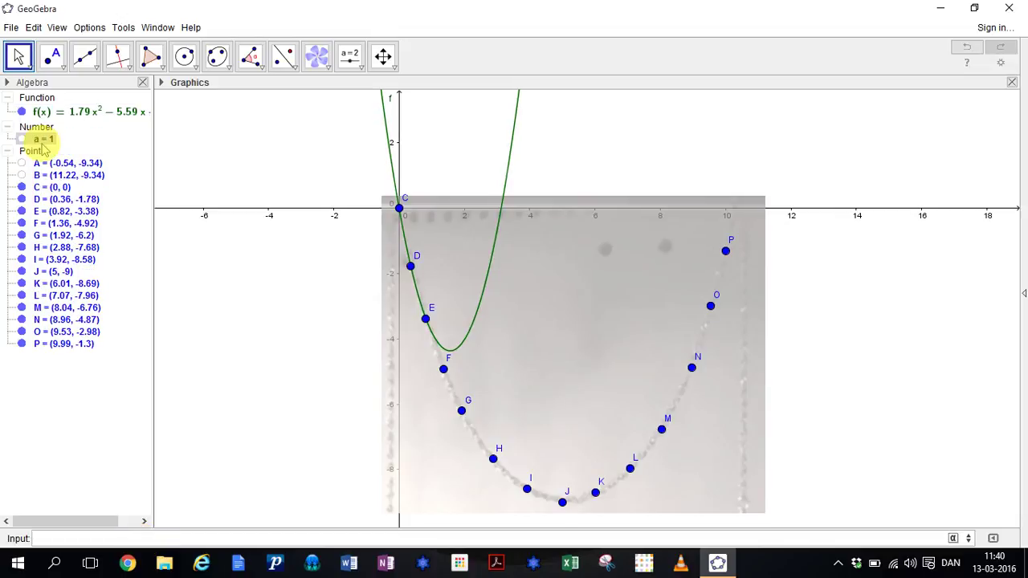